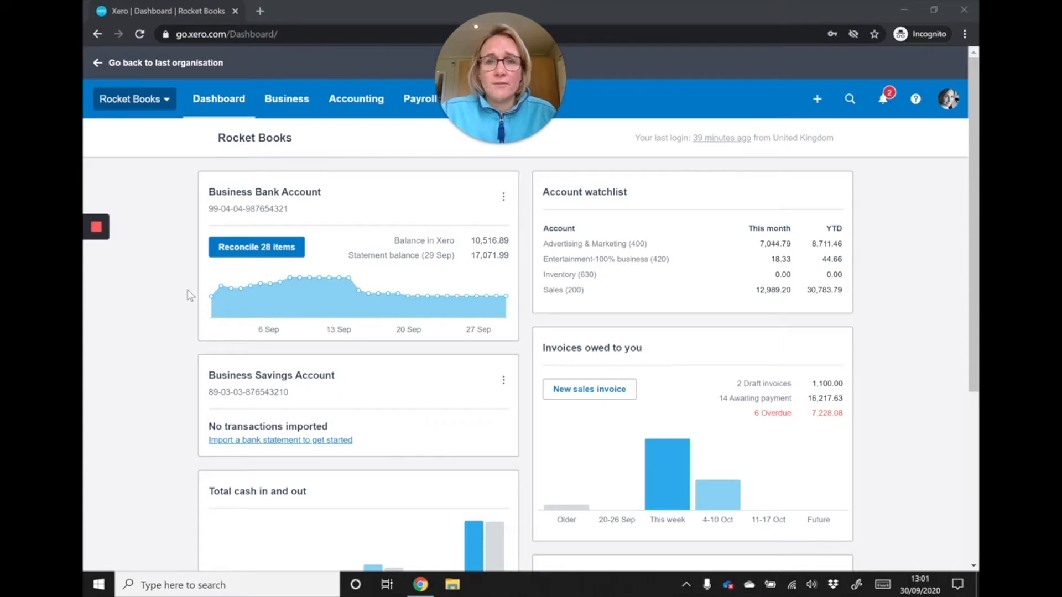
- Open the default settings within the organisation's invoice settings
{"action": "left_click", "coordinate": [139, 100]}
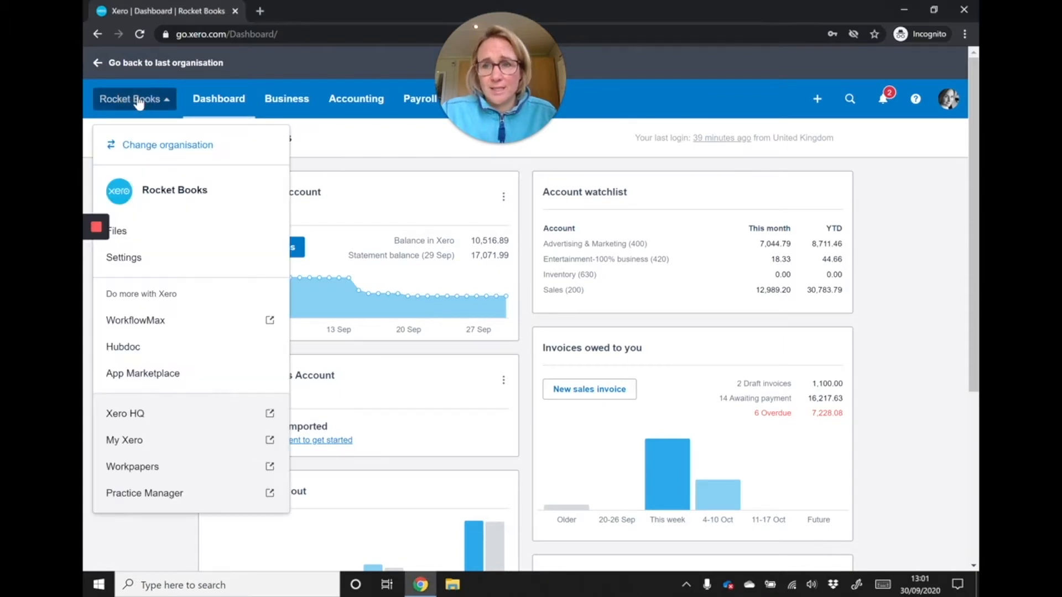
{"action": "left_click", "coordinate": [171, 252]}
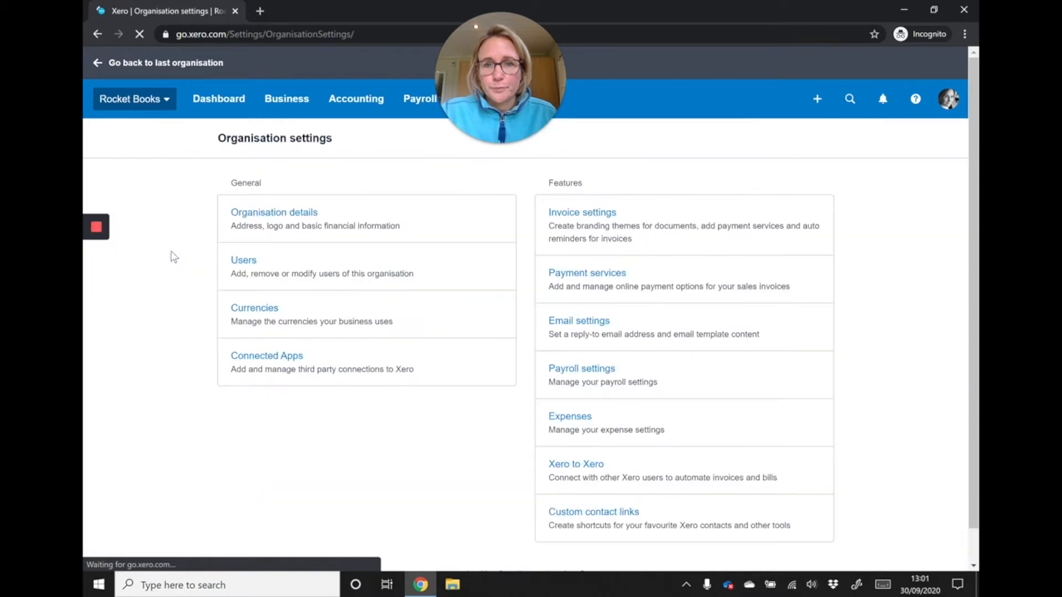
{"action": "left_click", "coordinate": [582, 214]}
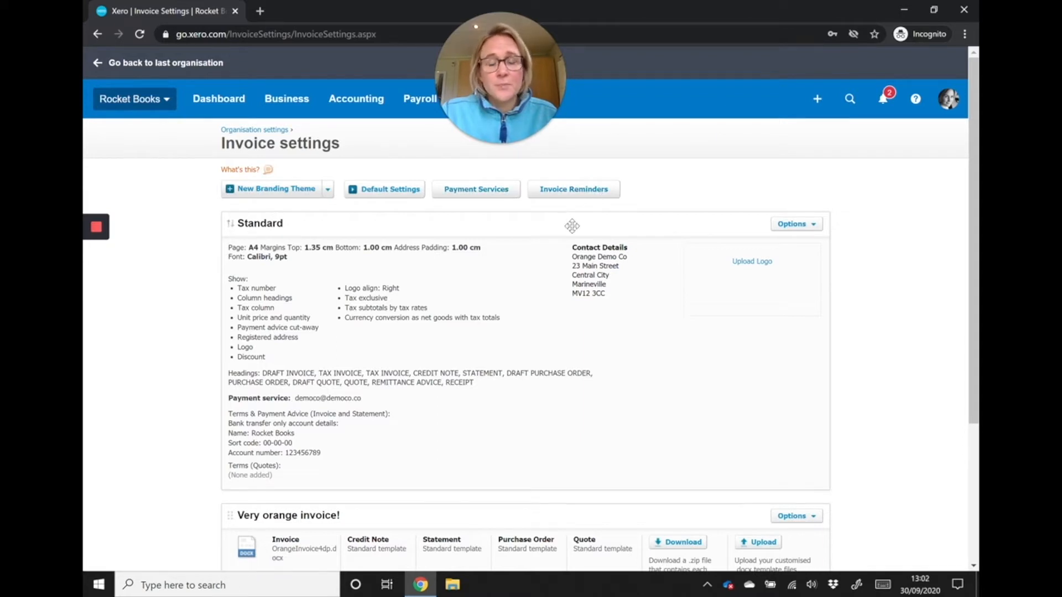
{"action": "left_click", "coordinate": [404, 190]}
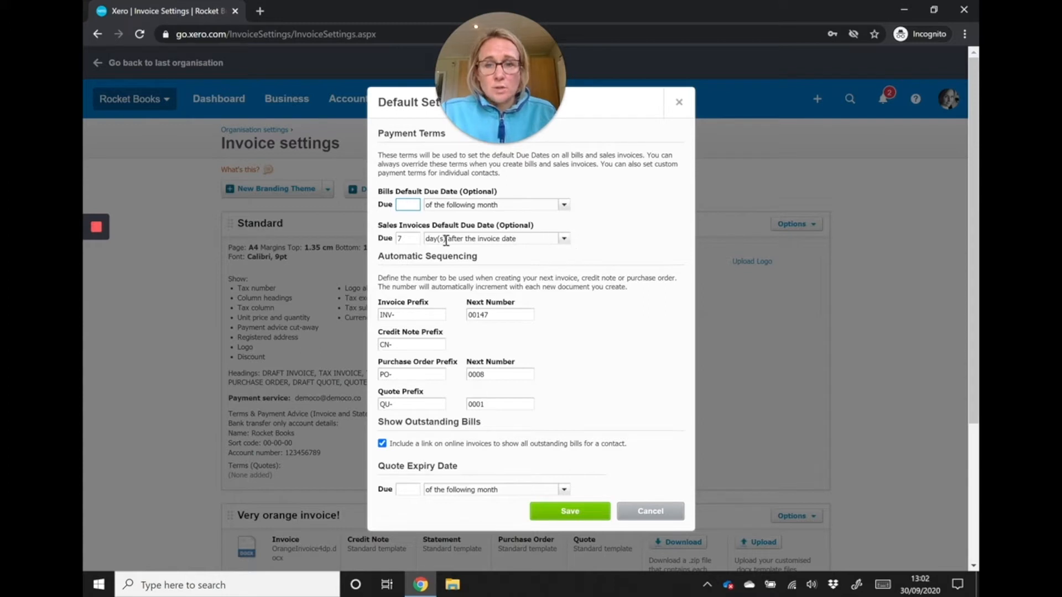
- Set the sales invoices default due date to 0 days after the end of the invoice month
{"action": "left_click_drag", "start_coordinate": [412, 238], "coordinate": [342, 240]}
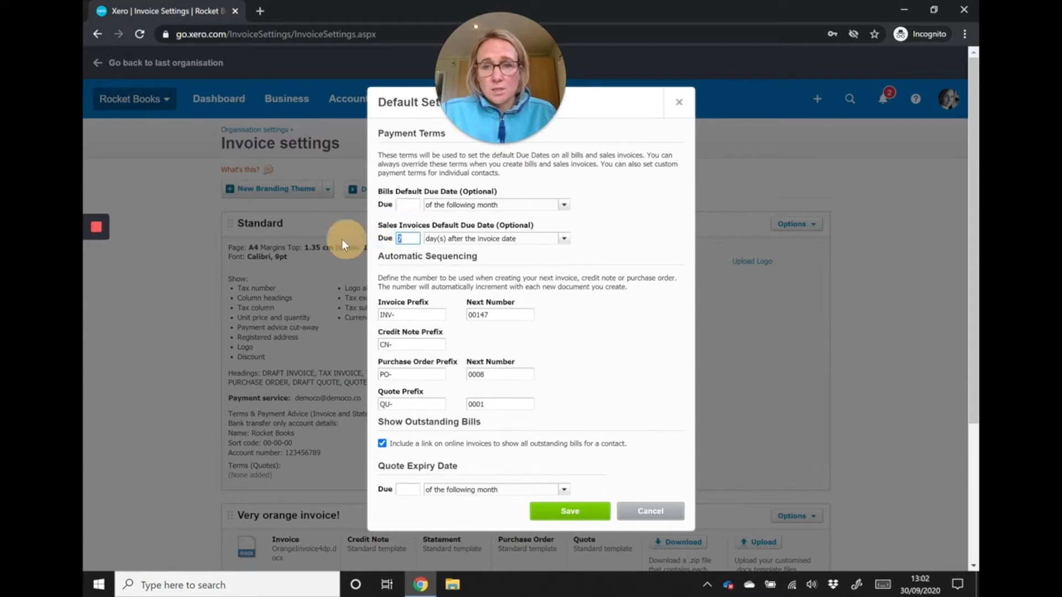
{"action": "type", "text": "14"}
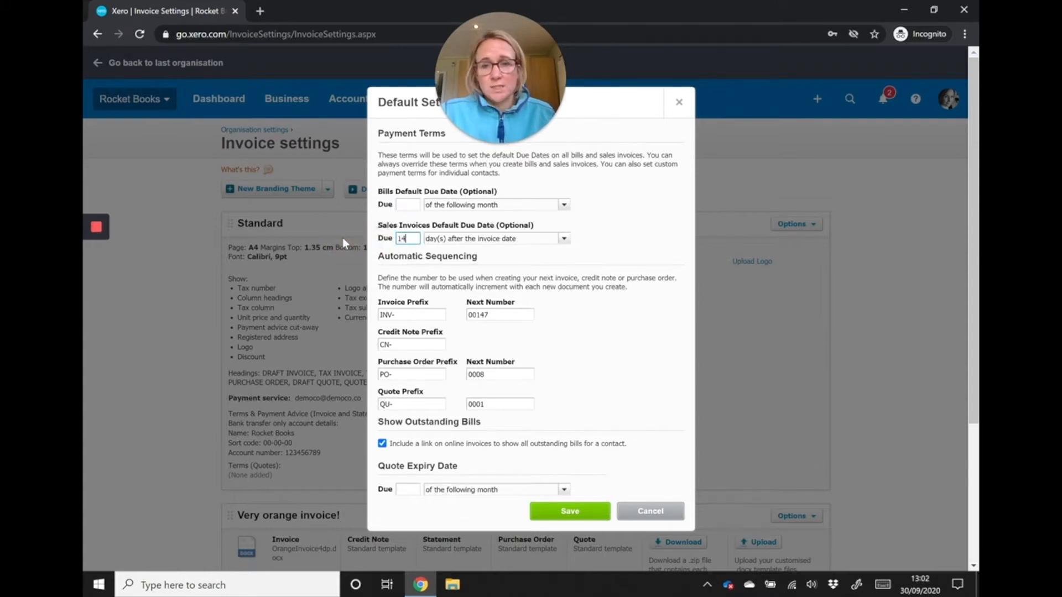
{"action": "left_click", "coordinate": [562, 239]}
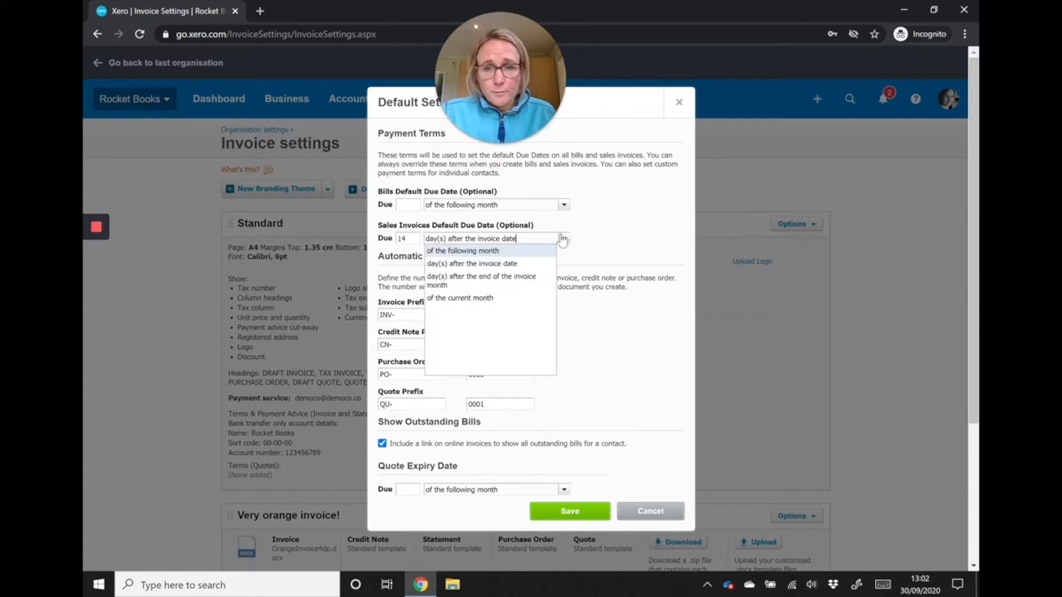
{"action": "left_click", "coordinate": [534, 277]}
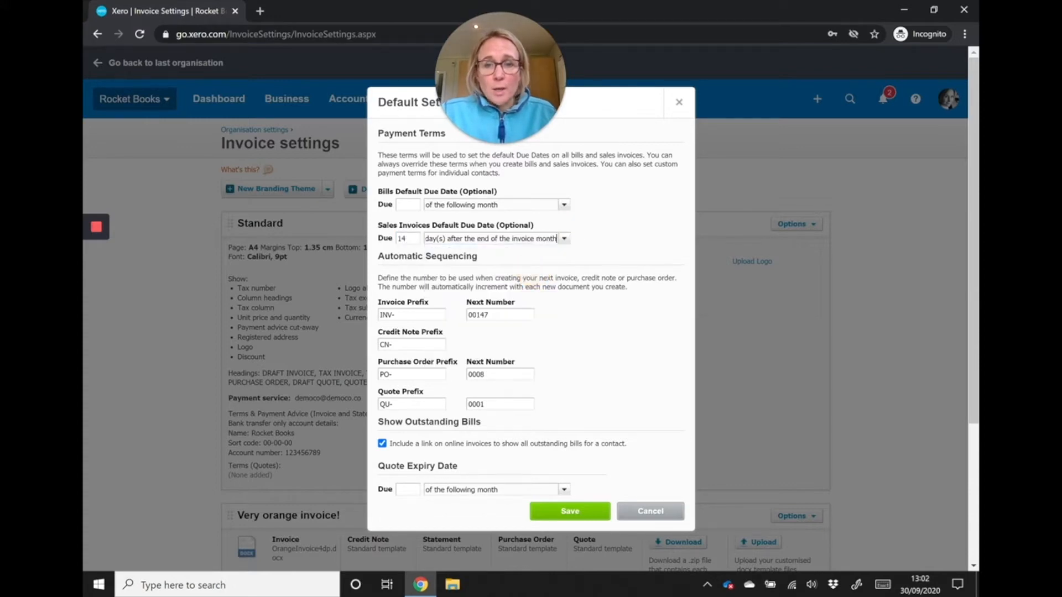
{"action": "double_click", "coordinate": [402, 238]}
{"action": "type", "text": "0"}
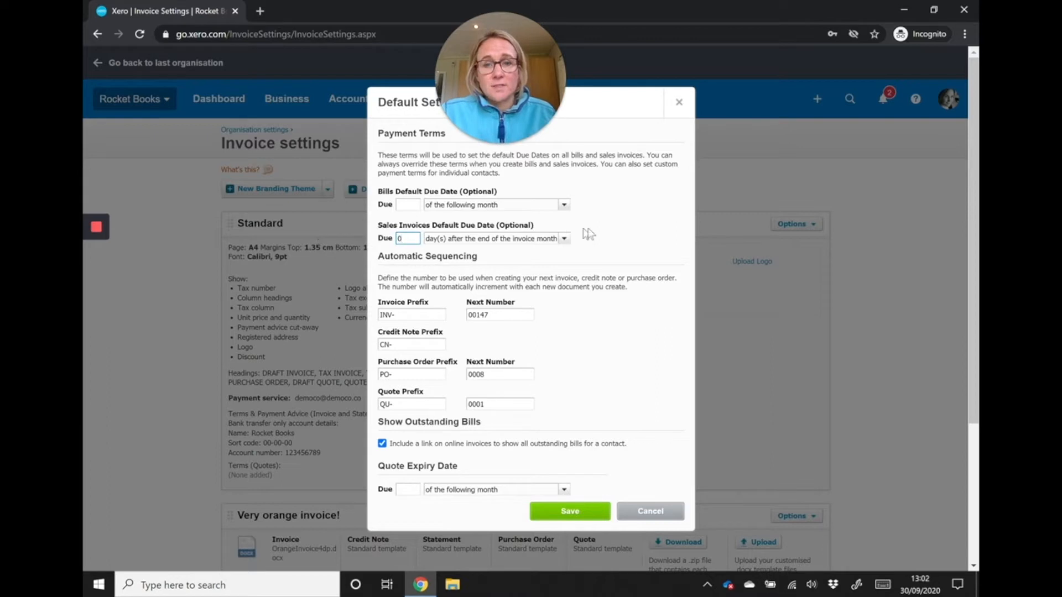
{"action": "left_click", "coordinate": [628, 249]}
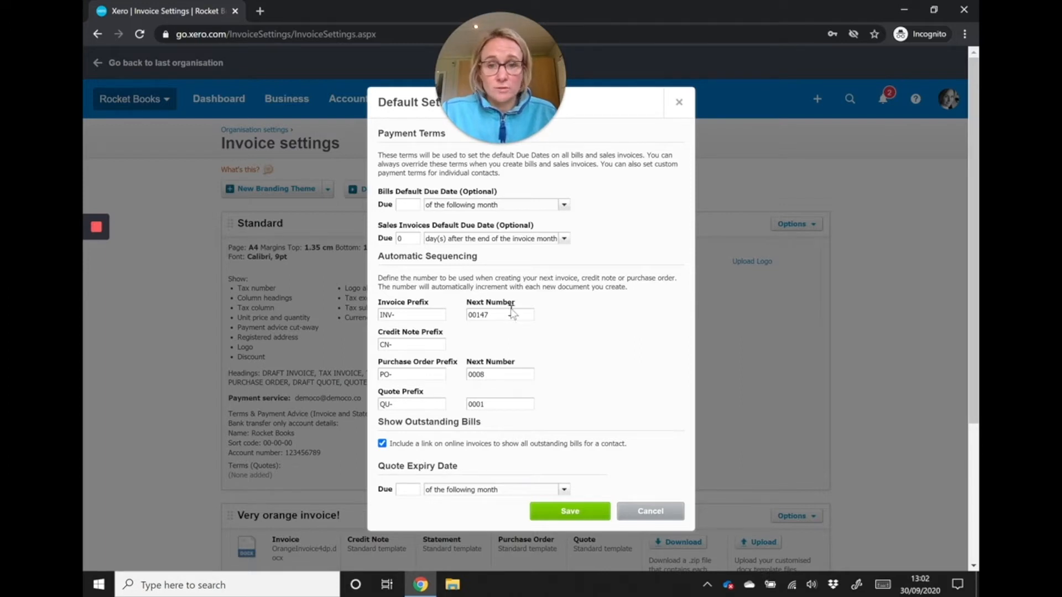
- Set the next invoice number in the automatic sequencing to 746
{"action": "double_click", "coordinate": [471, 315]}
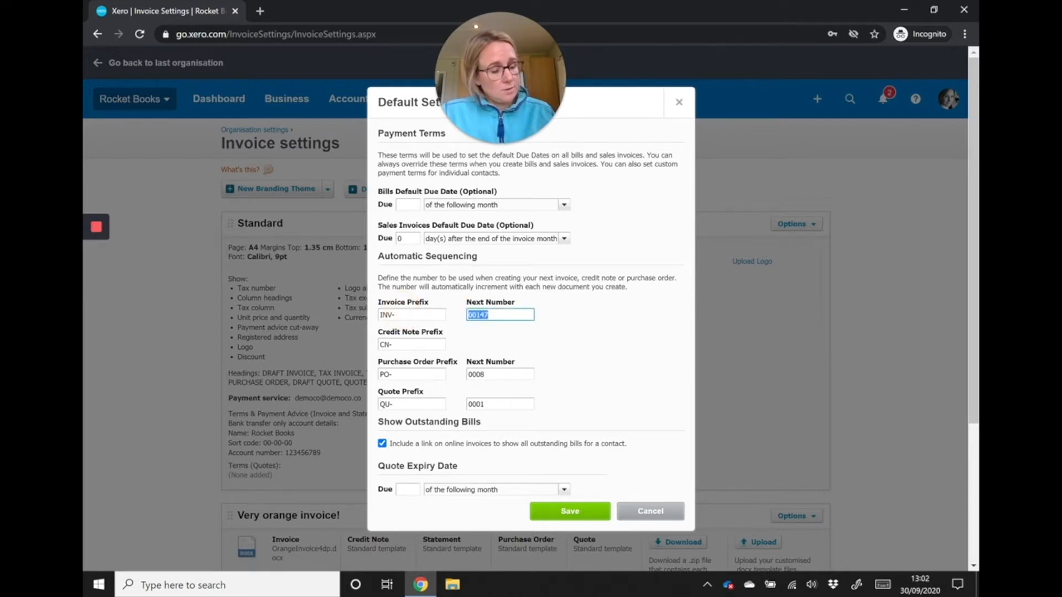
{"action": "type", "text": "746"}
{"action": "left_click", "coordinate": [584, 344]}
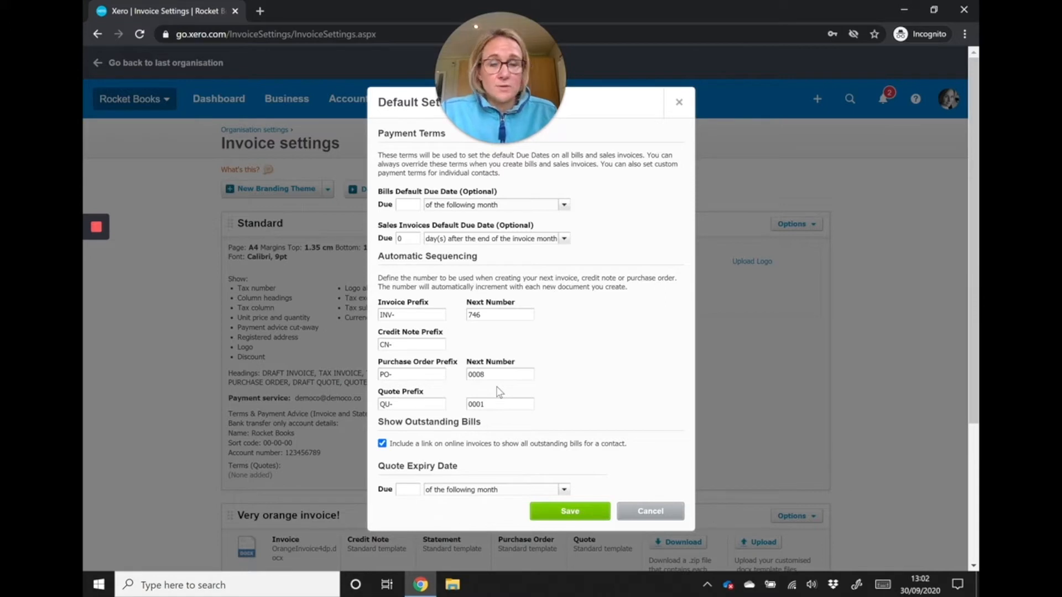
- Set the next purchase order number in the automatic sequencing to 668
{"action": "left_click_drag", "start_coordinate": [476, 377], "coordinate": [381, 380]}
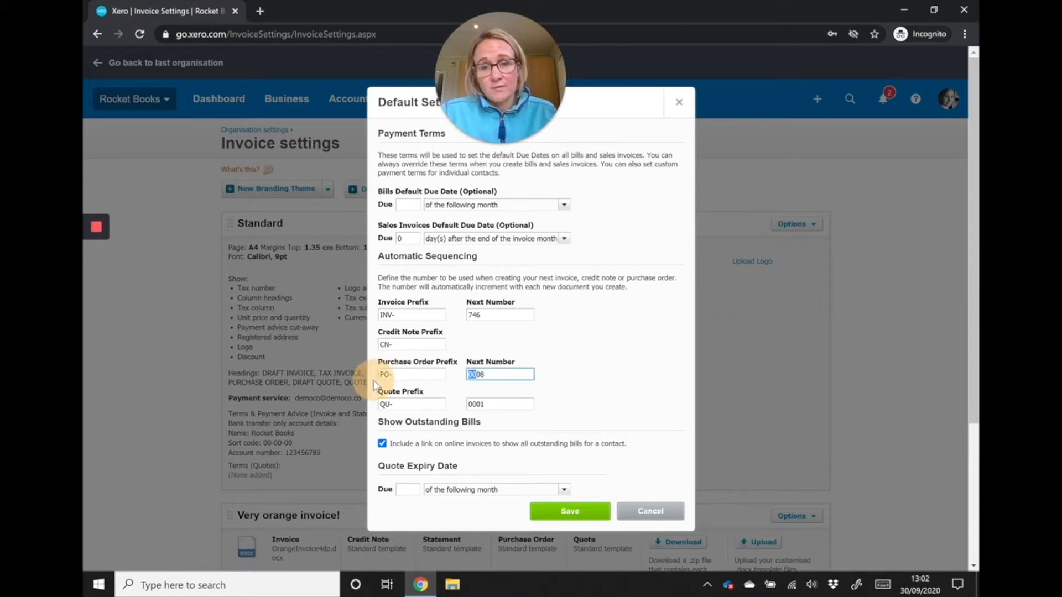
{"action": "key", "text": "Delete"}
{"action": "key", "text": "Delete"}
{"action": "key", "text": "Delete"}
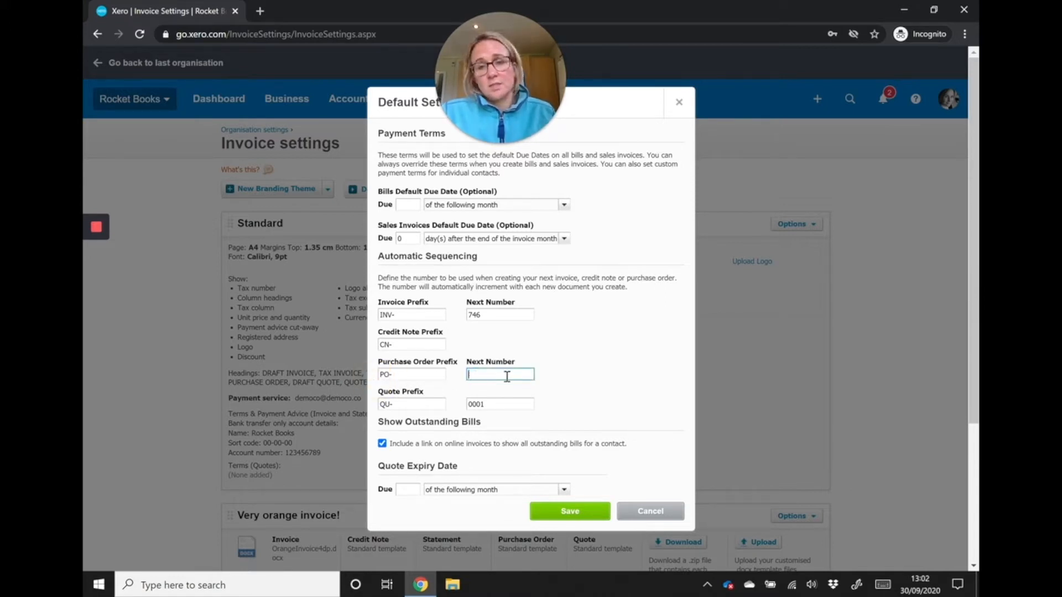
{"action": "type", "text": "666"}
{"action": "key", "text": "BackSpace"}
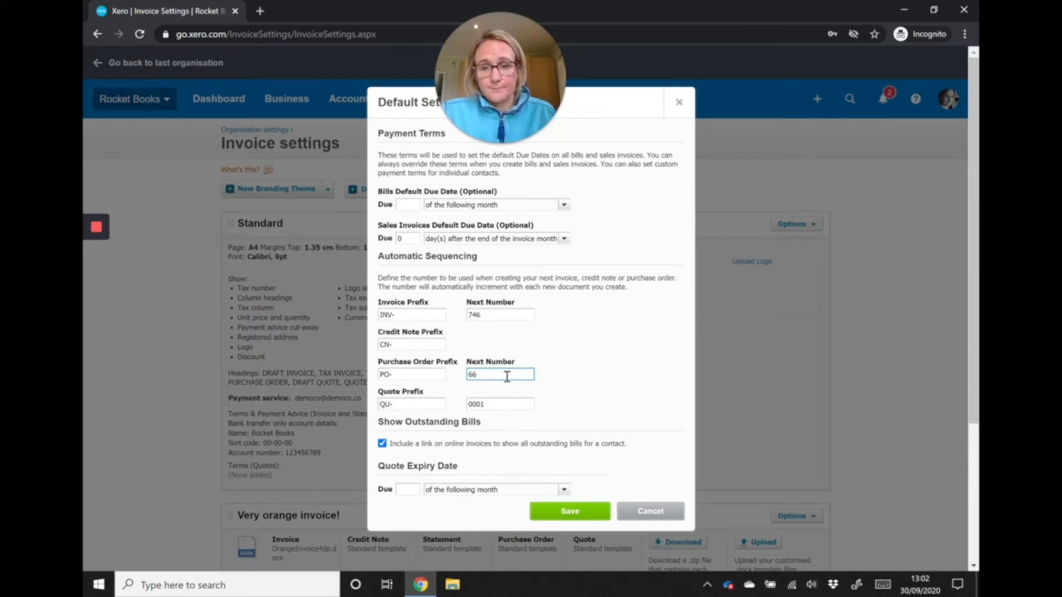
{"action": "type", "text": "8"}
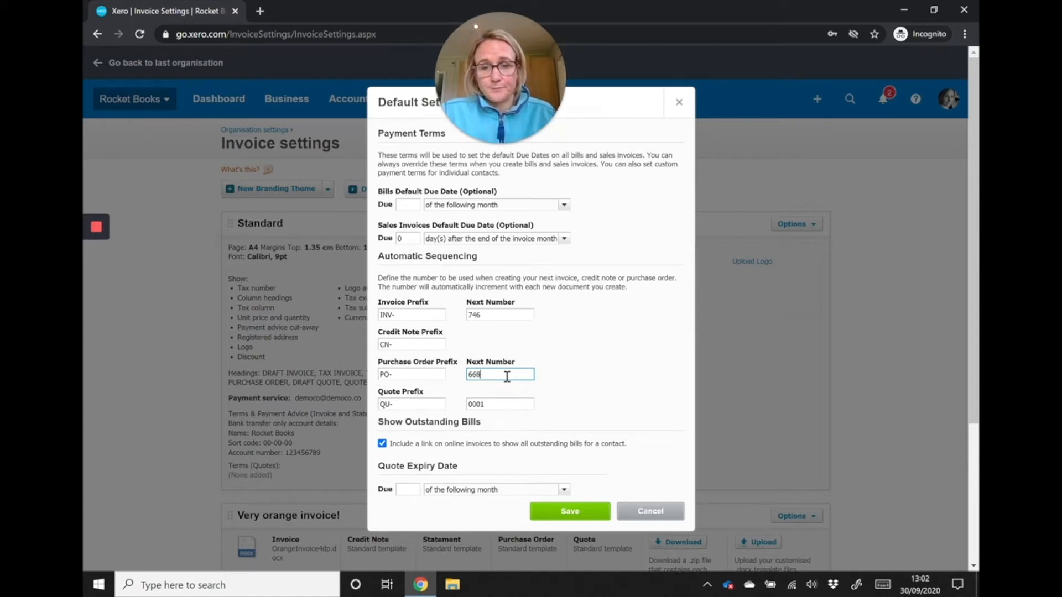
- Set the quote expiry to 30 days after the quote date and save the default settings
{"action": "left_click", "coordinate": [410, 489]}
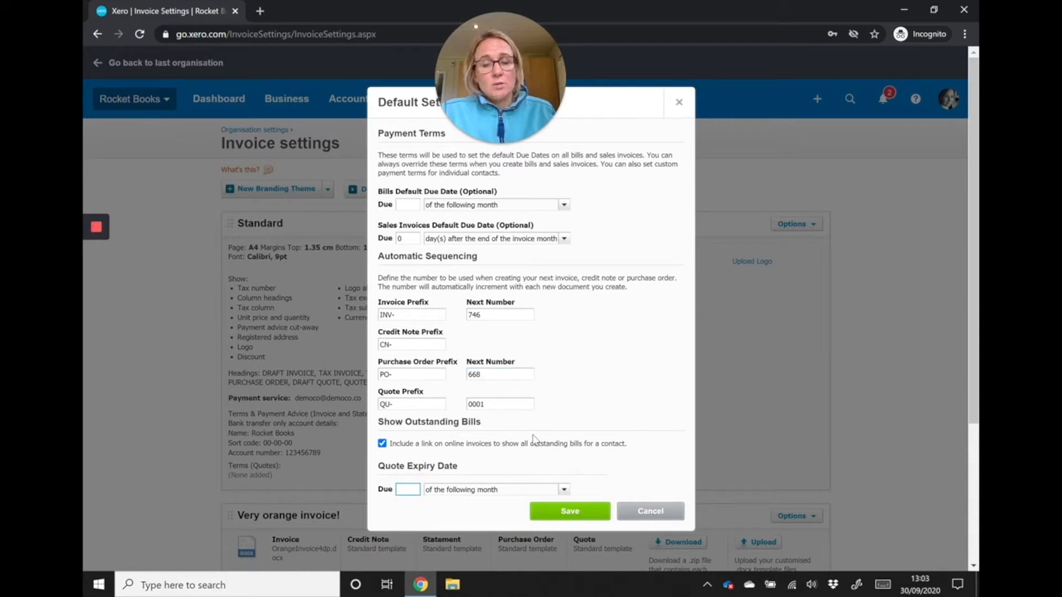
{"action": "type", "text": "30"}
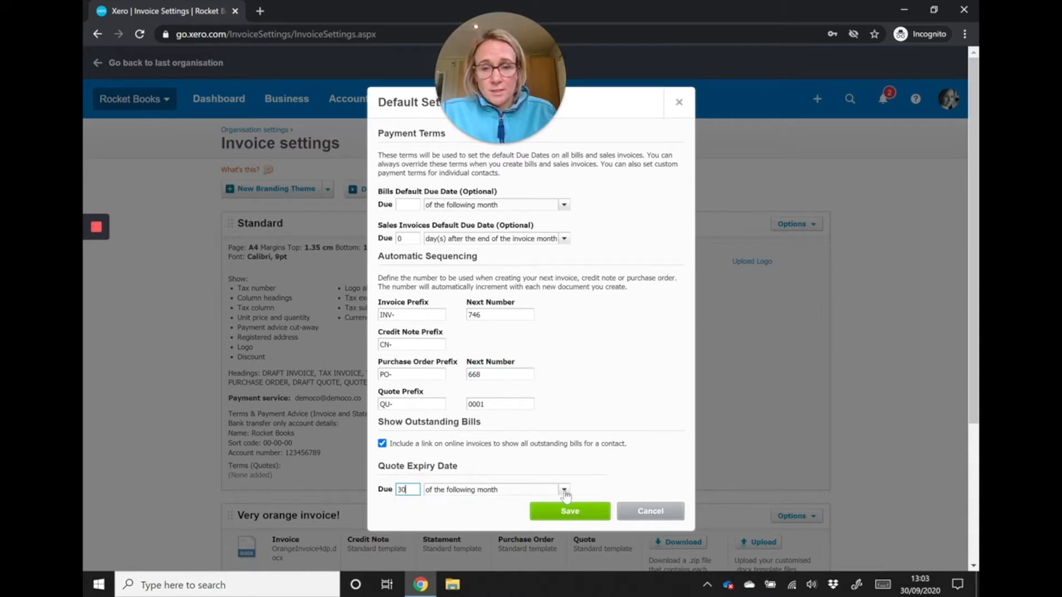
{"action": "left_click", "coordinate": [564, 490]}
{"action": "left_click", "coordinate": [539, 512]}
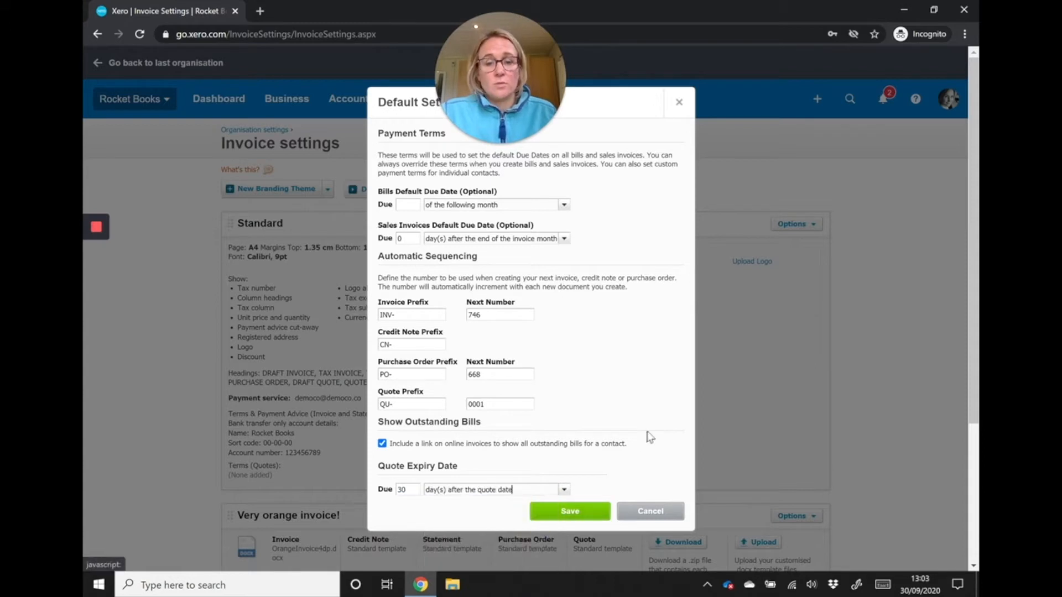
{"action": "left_click", "coordinate": [592, 503]}
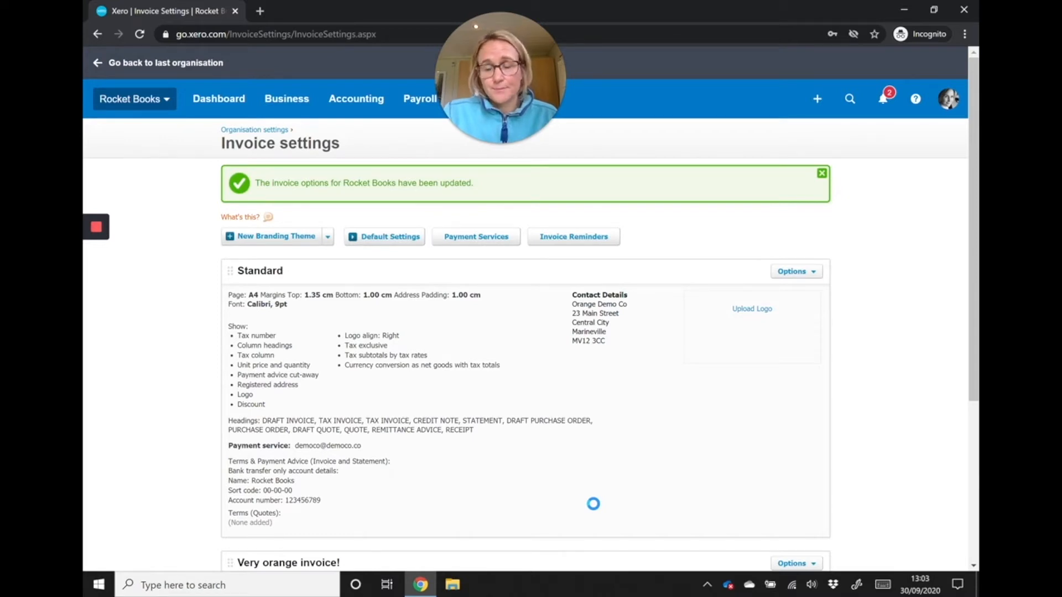
- Review the available payment services, including the GoCardless direct debit and Stripe credit card setup information
{"action": "left_click", "coordinate": [479, 238]}
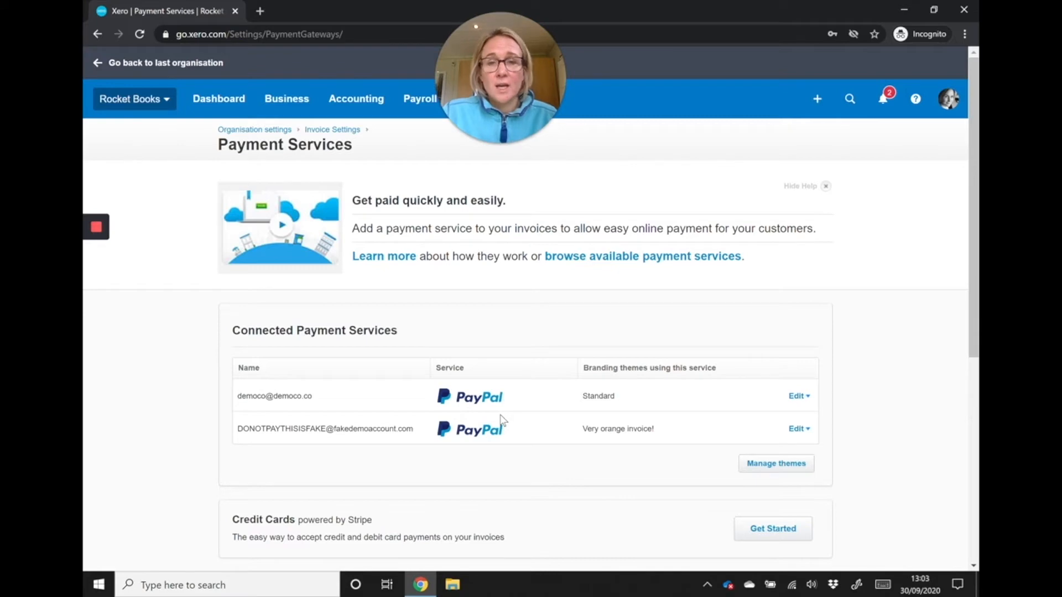
{"action": "scroll", "coordinate": [503, 411], "scroll_direction": "down", "scroll_amount": 5}
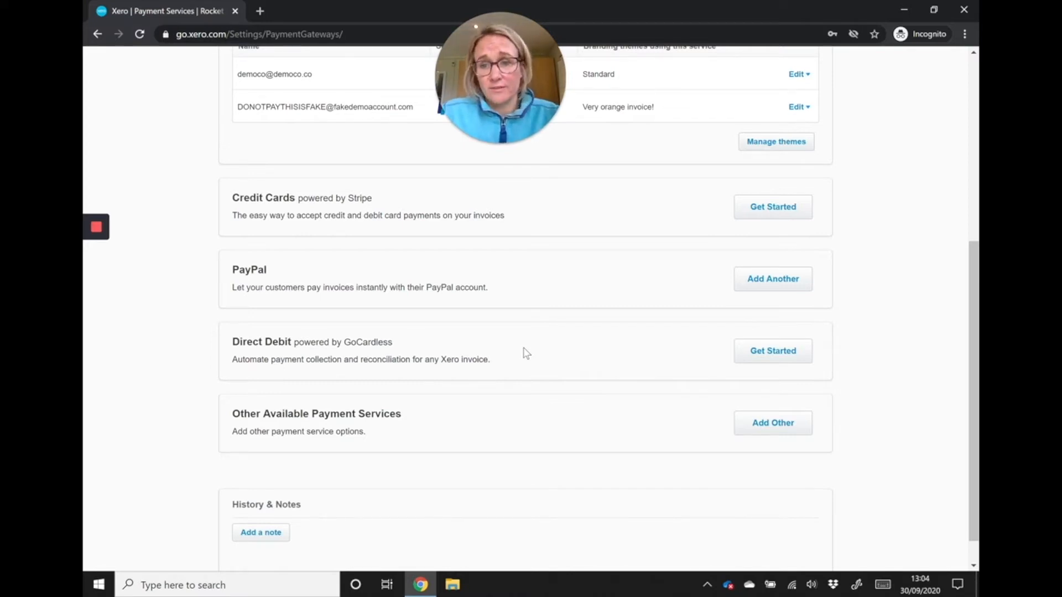
{"action": "left_click", "coordinate": [759, 354]}
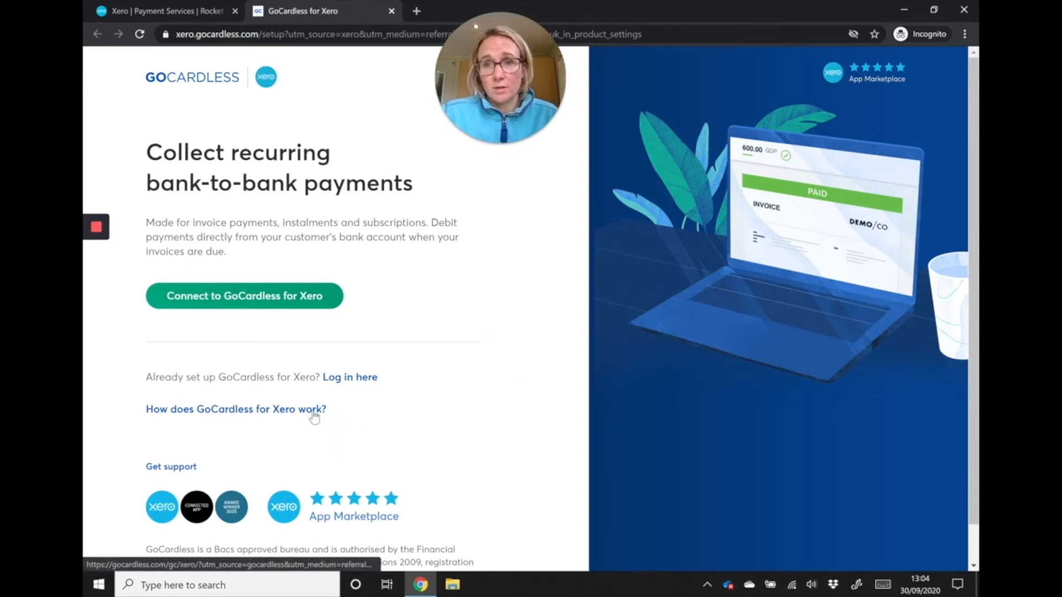
{"action": "left_click", "coordinate": [180, 12]}
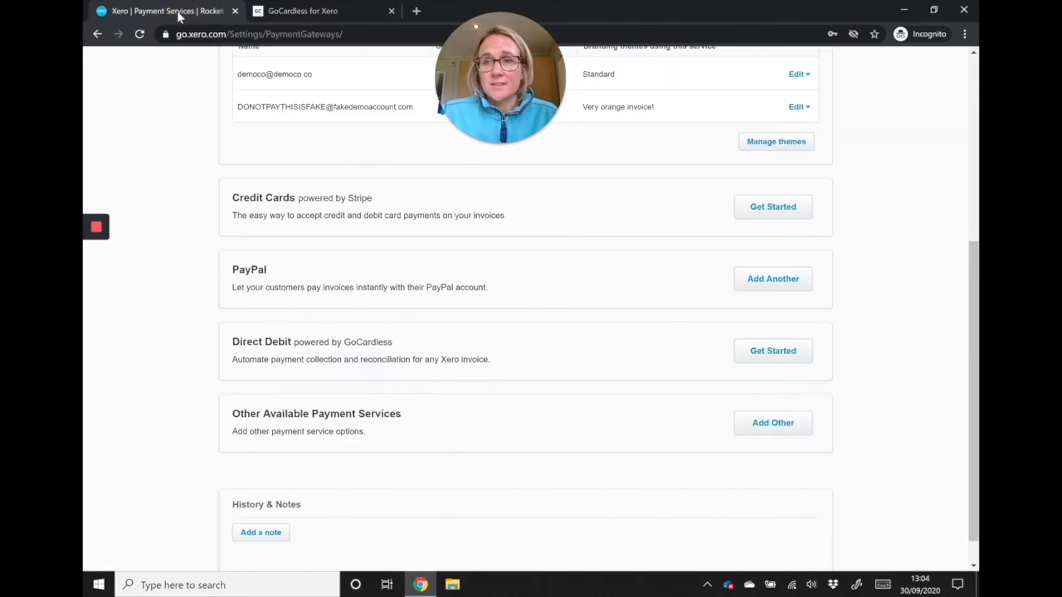
{"action": "left_click", "coordinate": [789, 206]}
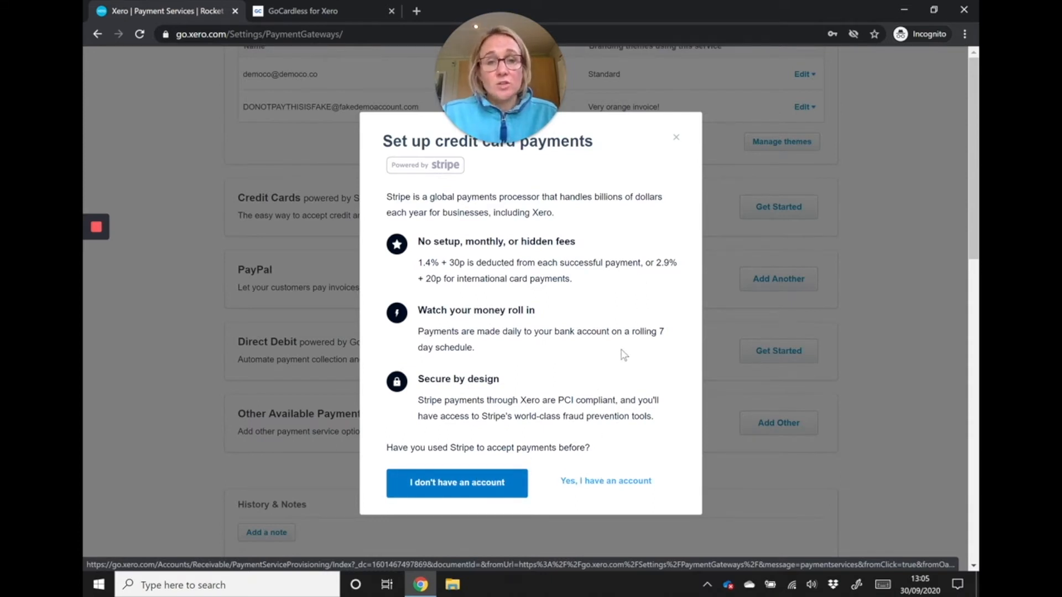
{"action": "left_click", "coordinate": [675, 139]}
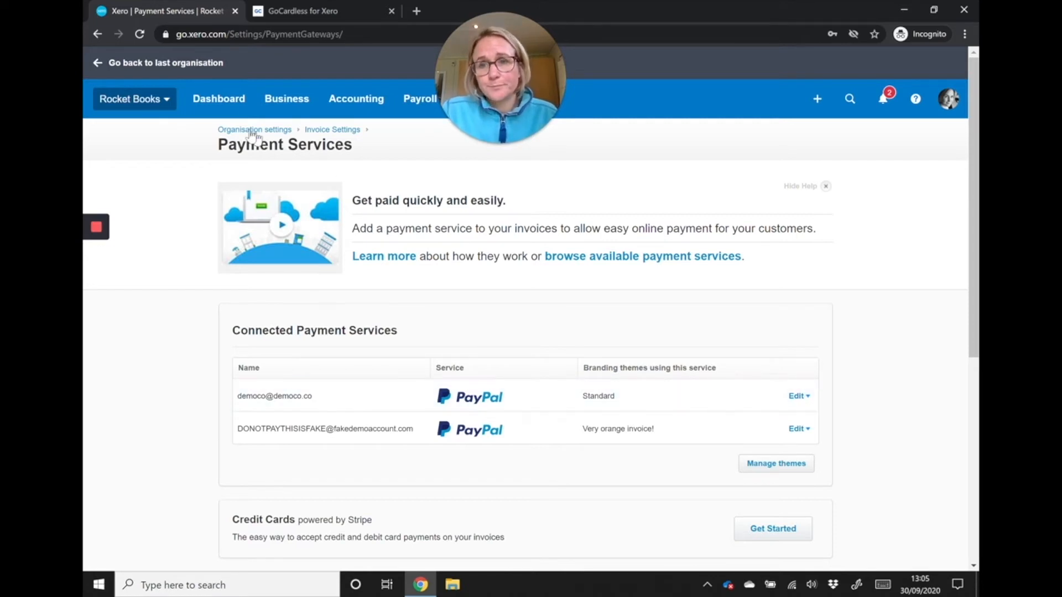
- Enable email reminders to customers in the invoice reminders settings and review the message of the 7 days overdue reminder
{"action": "left_click", "coordinate": [316, 132]}
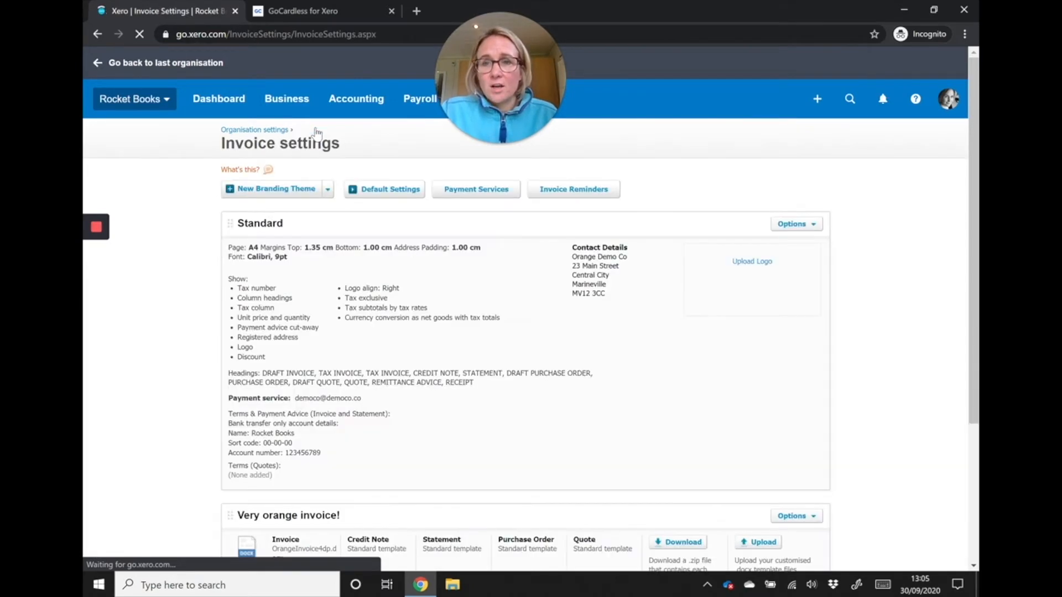
{"action": "left_click", "coordinate": [587, 195]}
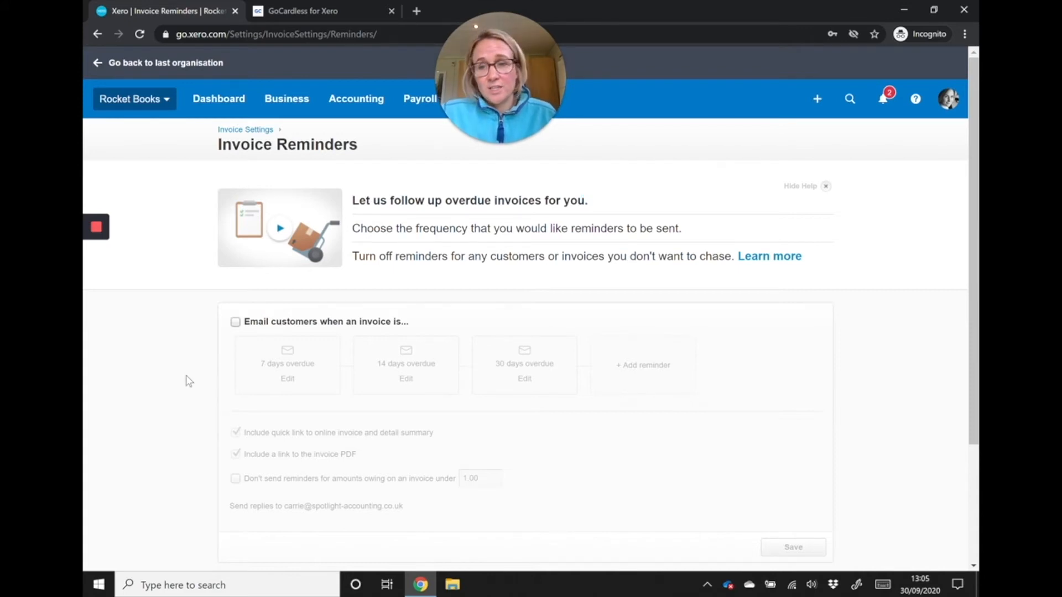
{"action": "left_click", "coordinate": [234, 323]}
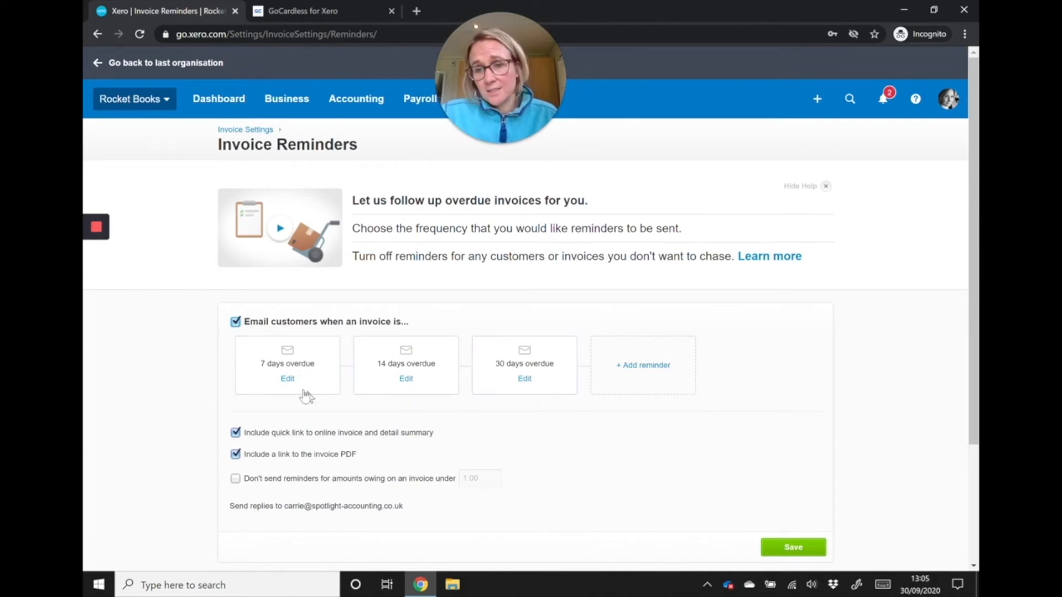
{"action": "left_click", "coordinate": [286, 379]}
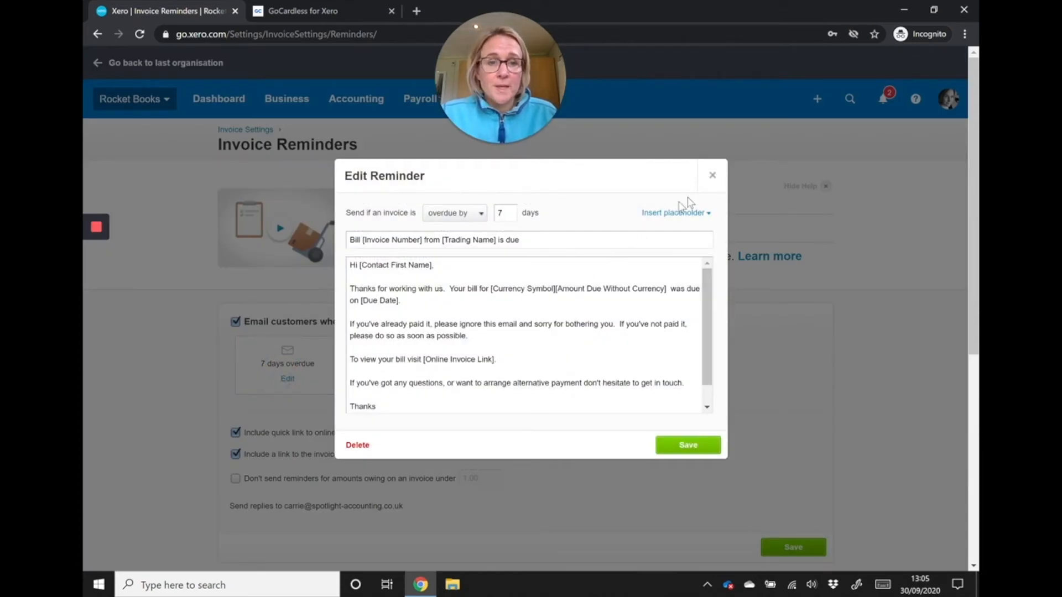
{"action": "left_click", "coordinate": [713, 176]}
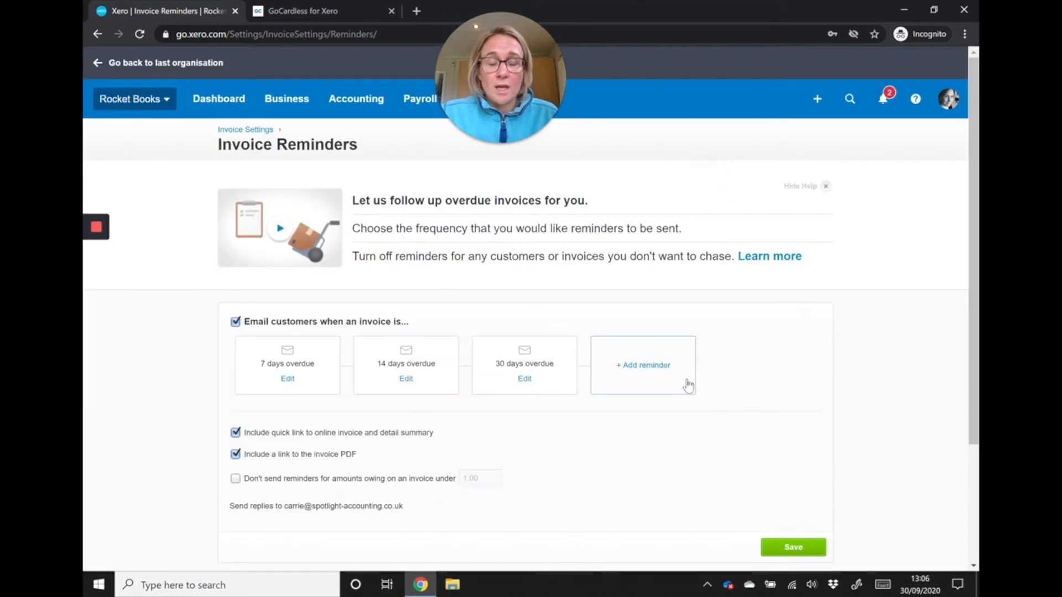
- Add an invoice reminder that is sent when an invoice is overdue by 60 days
{"action": "left_click", "coordinate": [638, 372]}
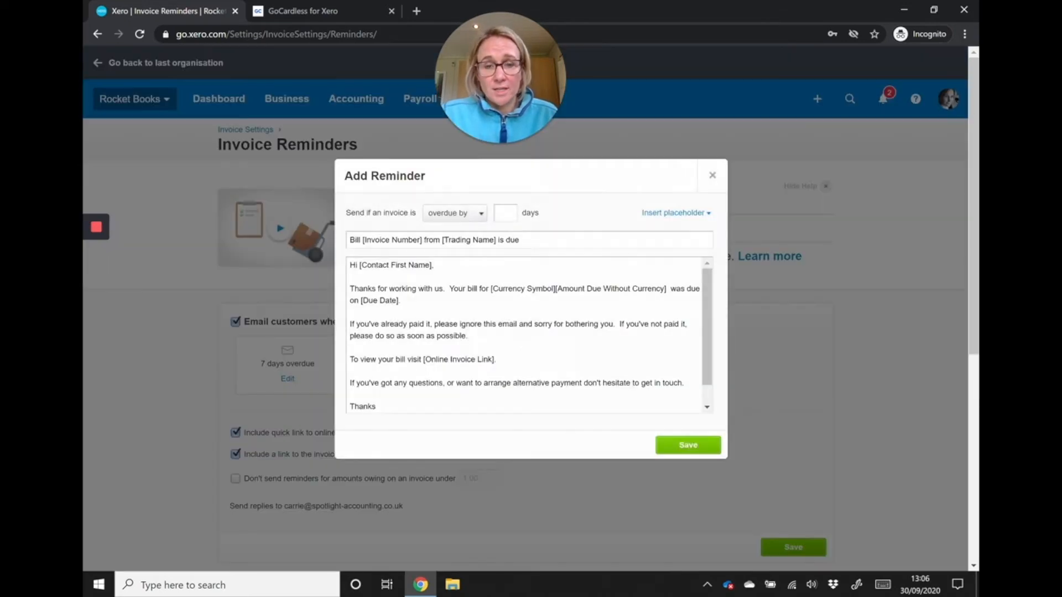
{"action": "left_click", "coordinate": [505, 213]}
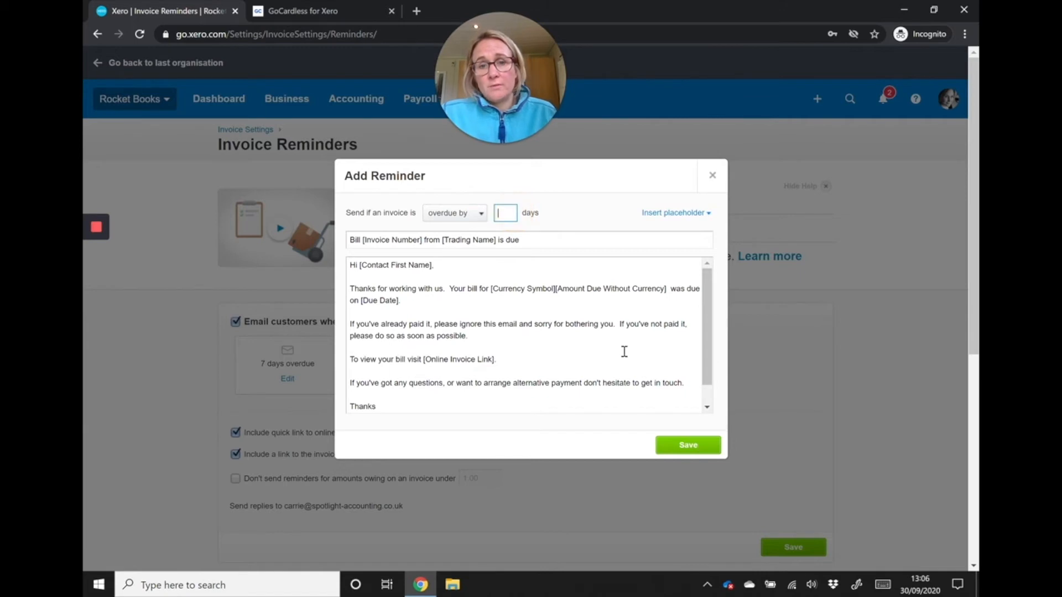
{"action": "type", "text": "60"}
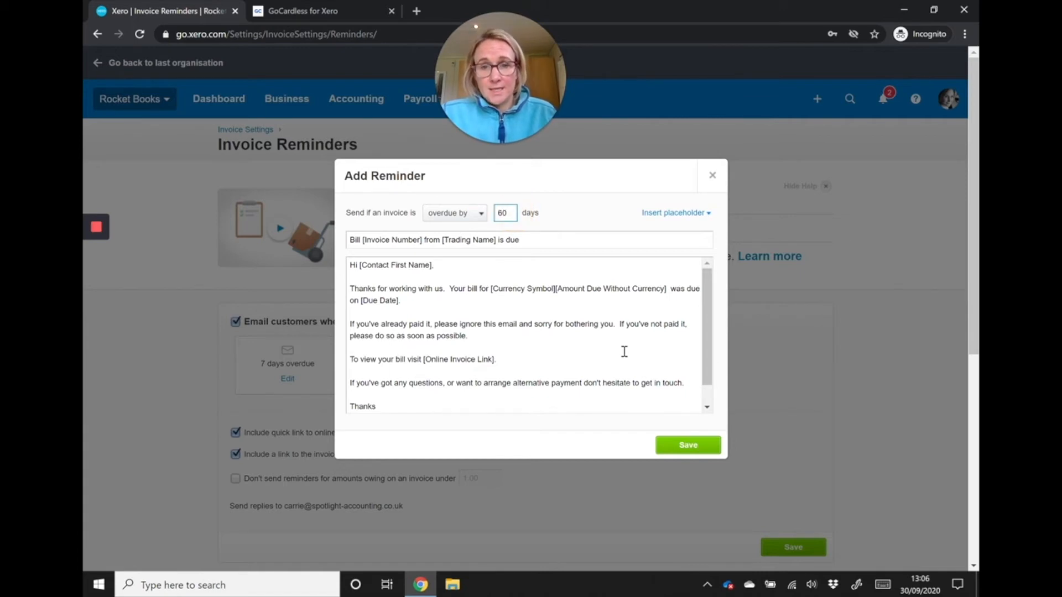
- Replace "Your bill" in the reminder message's first paragraph with "Despite previous reminders your invoice"
{"action": "left_click", "coordinate": [450, 285]}
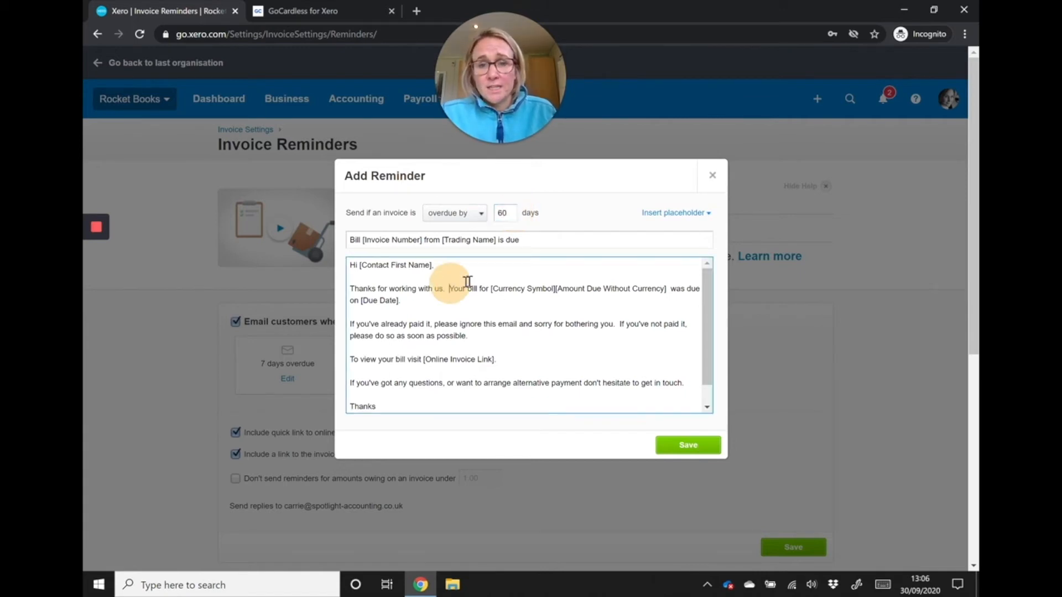
{"action": "type", "text": "Desp"}
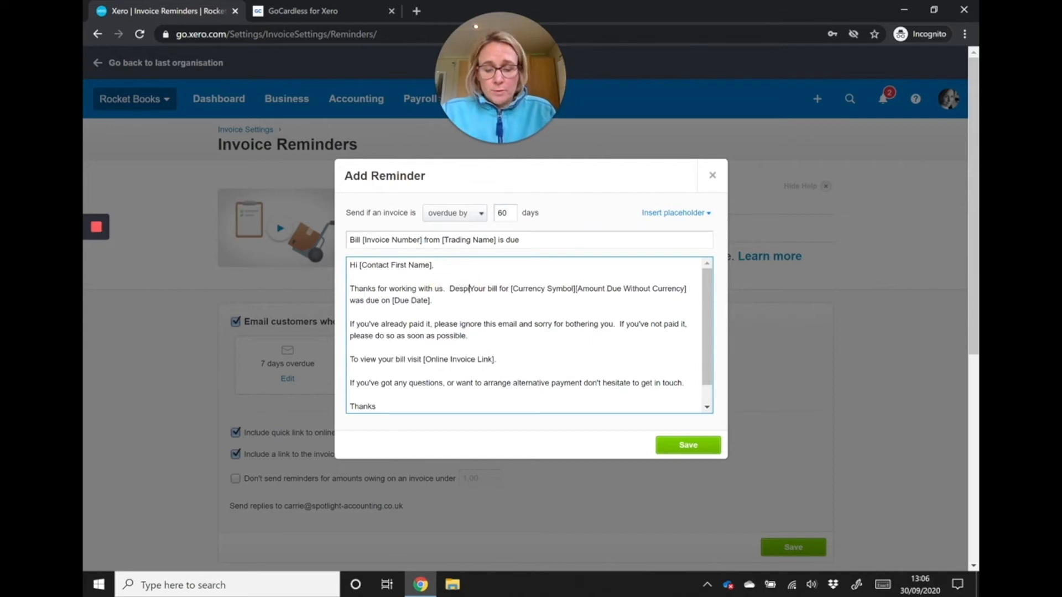
{"action": "type", "text": "ite rev"}
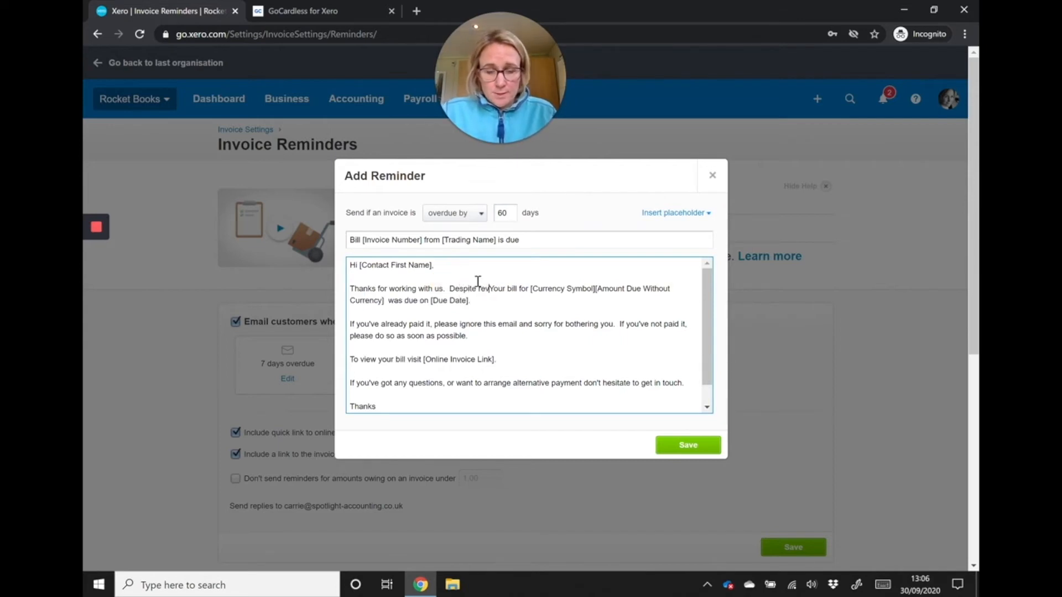
{"action": "type", "text": "ious reminders"}
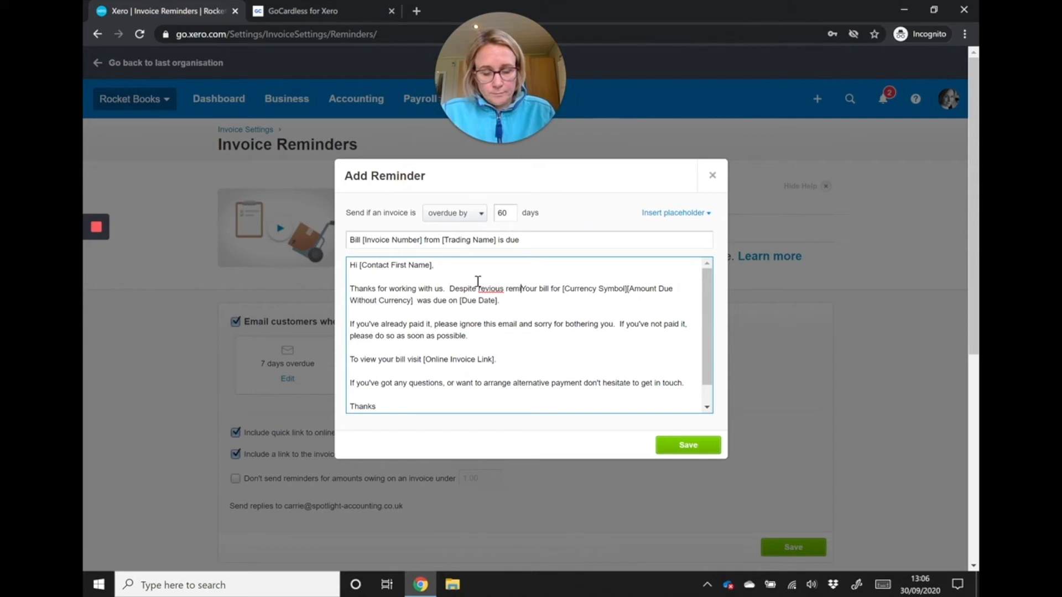
{"action": "type", "text": " youur"}
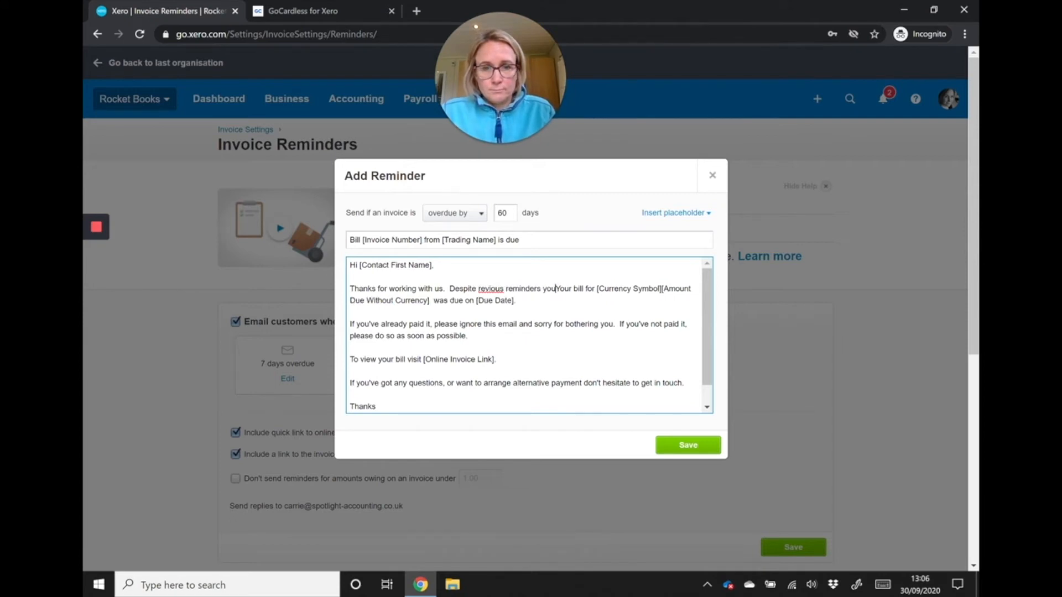
{"action": "key", "text": "Delete"}
{"action": "key", "text": "Delete"}
{"action": "key", "text": "Delete"}
{"action": "key", "text": "Delete"}
{"action": "key", "text": "Delete"}
{"action": "key", "text": "Delete"}
{"action": "key", "text": "Delete"}
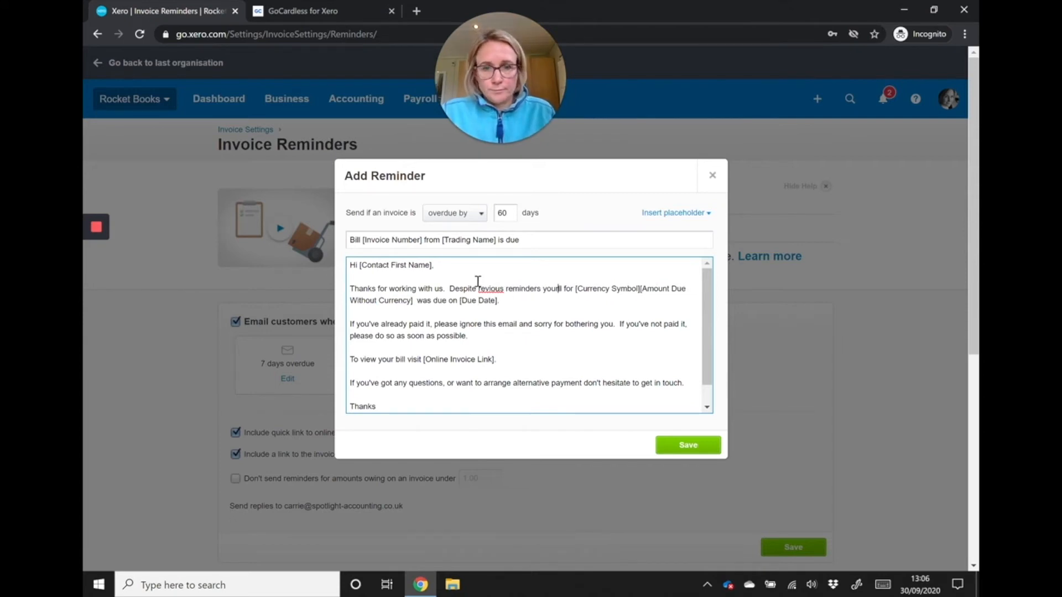
{"action": "key", "text": "Delete"}
{"action": "key", "text": "Delete"}
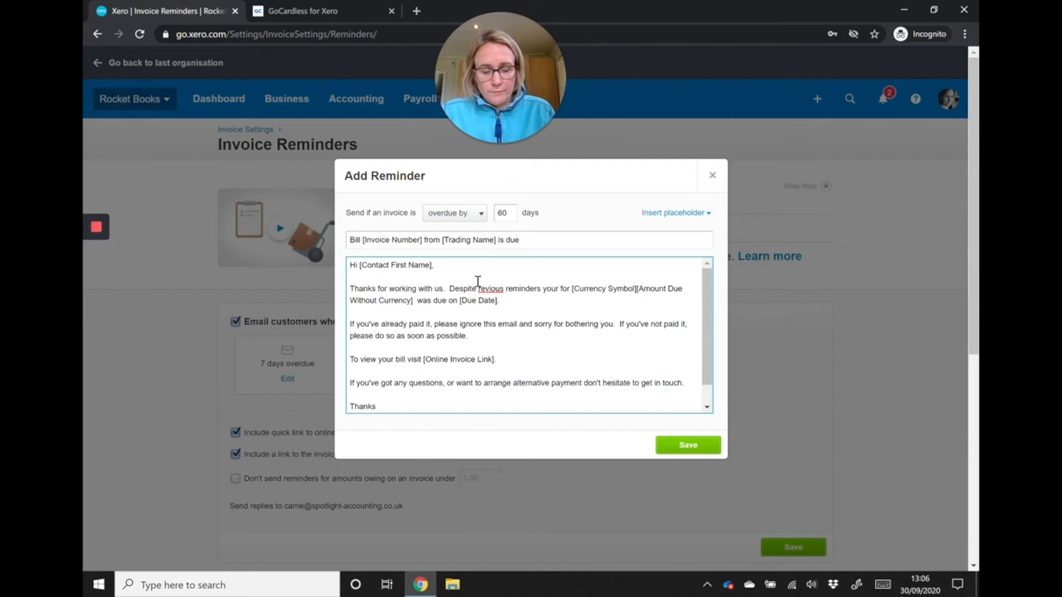
{"action": "type", "text": "invouce"}
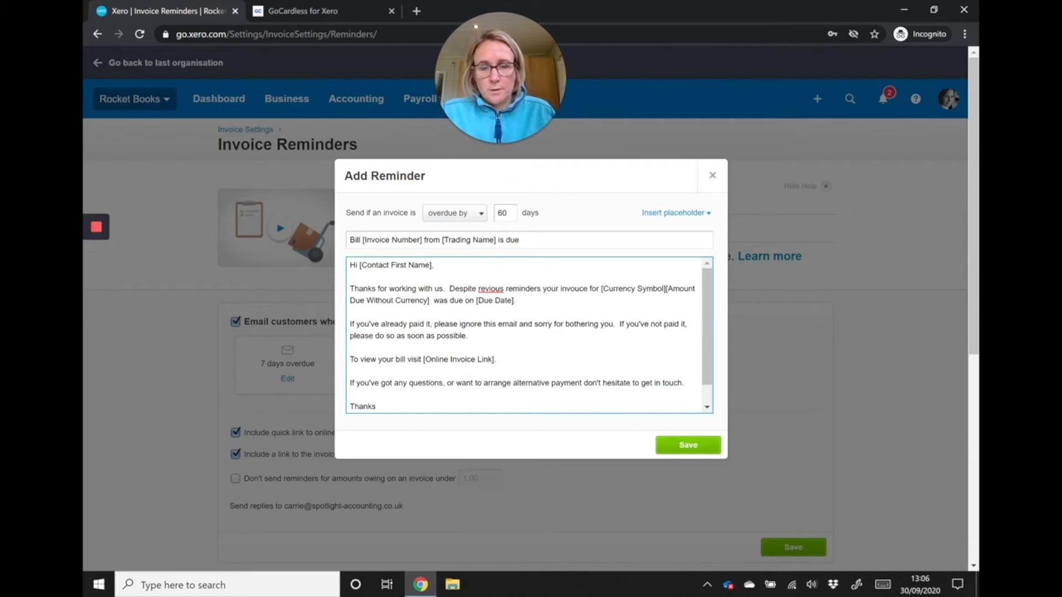
- Correct the spelling of "previous" and "invoice" in the reminder message's first paragraph
{"action": "left_click", "coordinate": [479, 288]}
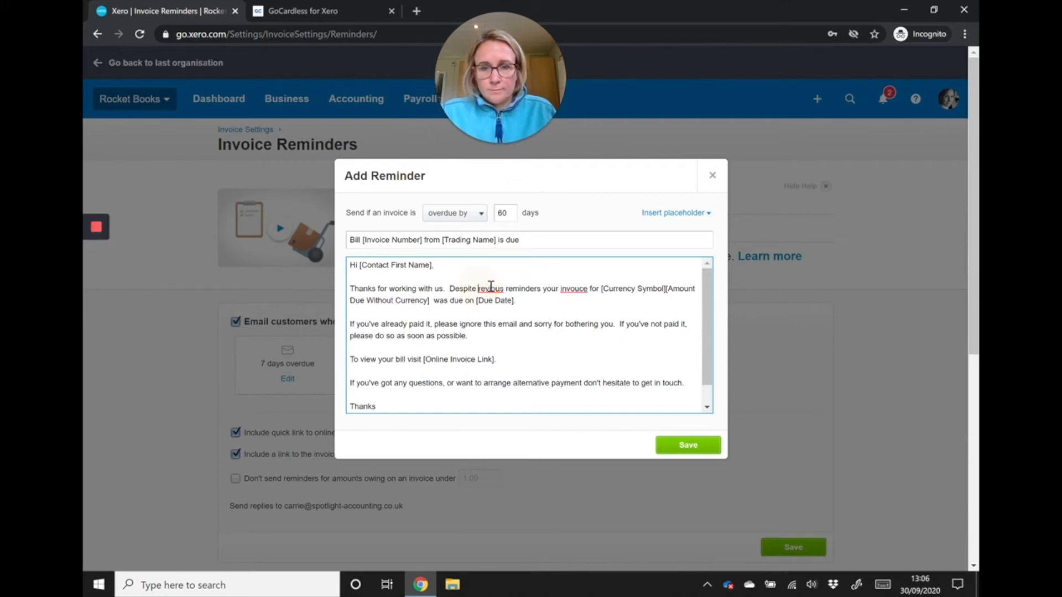
{"action": "type", "text": "p"}
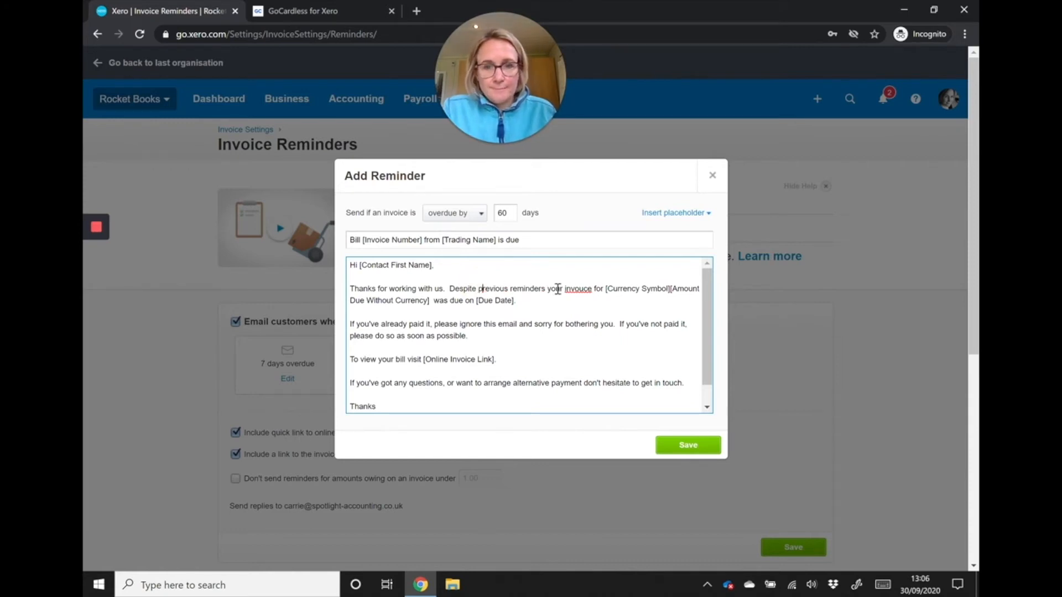
{"action": "left_click", "coordinate": [580, 289]}
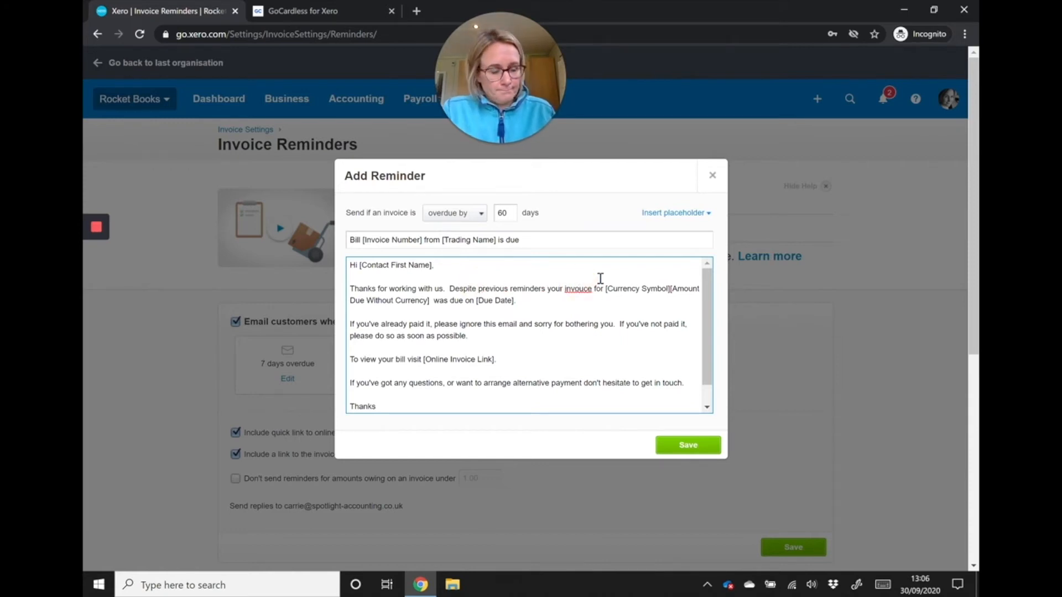
{"action": "key", "text": "Delete"}
{"action": "type", "text": "i"}
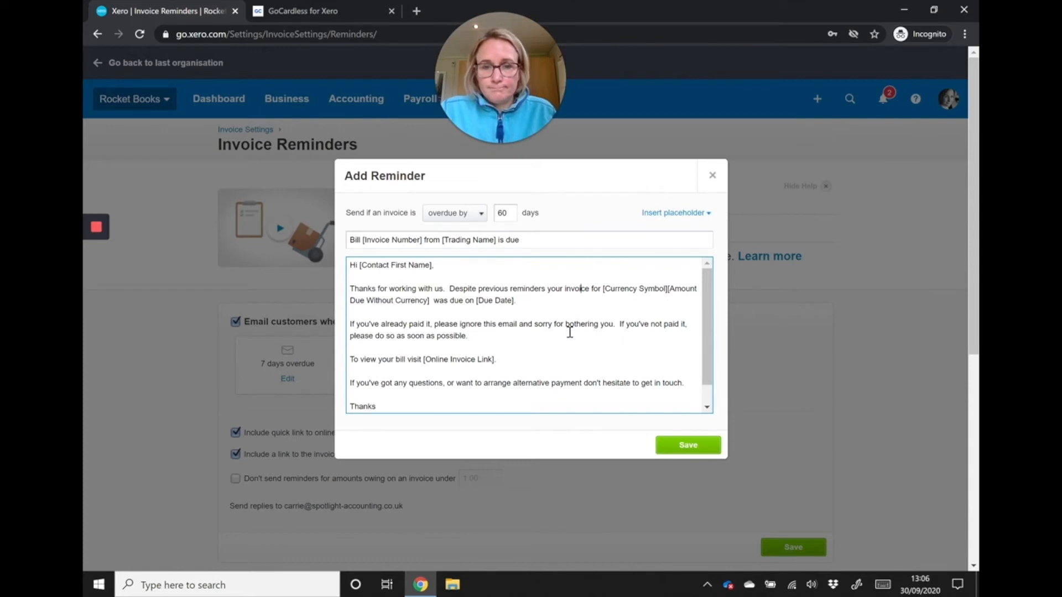
- Replace the "If you've already paid it" paragraph of the reminder message with "Please could you make payment within the next 7 days"
{"action": "triple_click", "coordinate": [404, 335]}
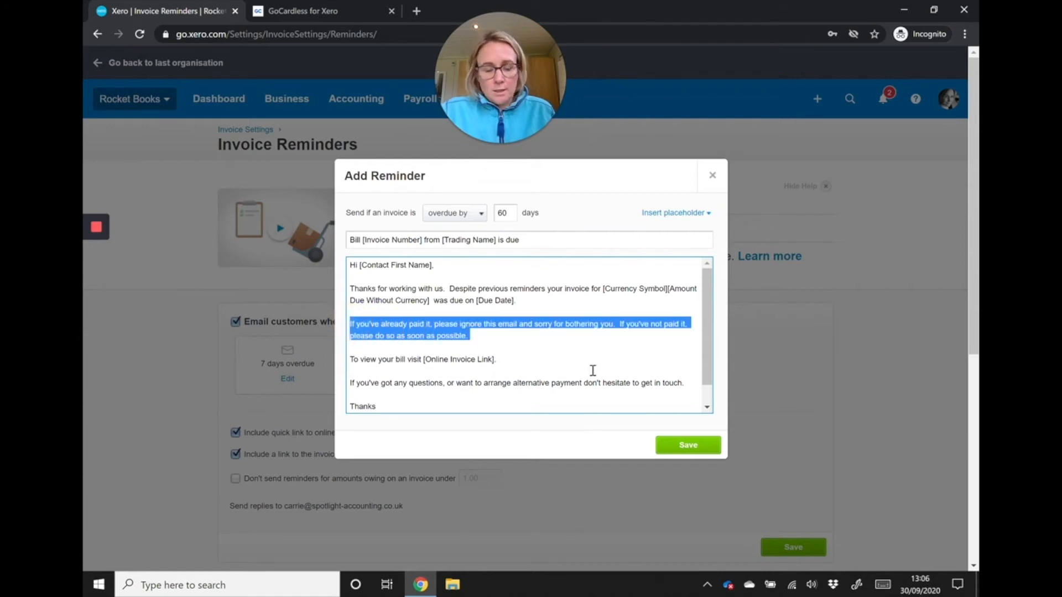
{"action": "type", "text": "Please could "}
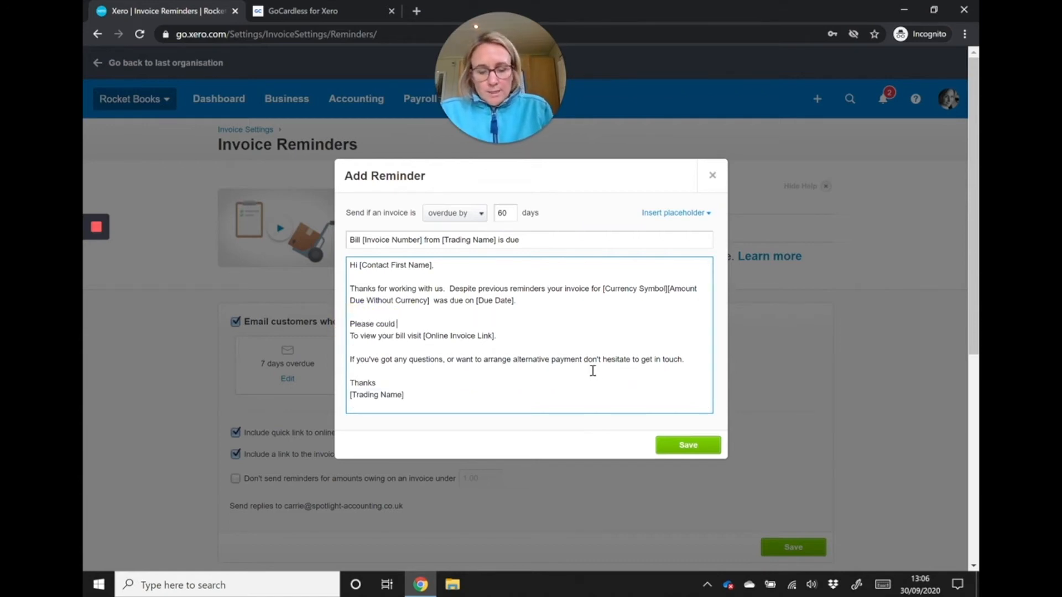
{"action": "type", "text": "you make p"}
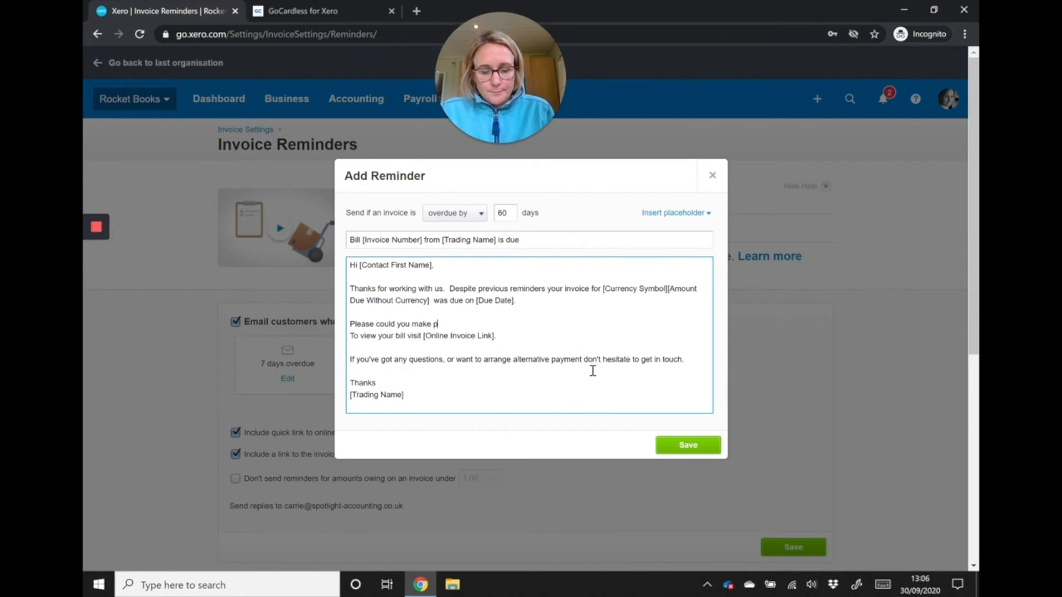
{"action": "type", "text": "ayment withing"}
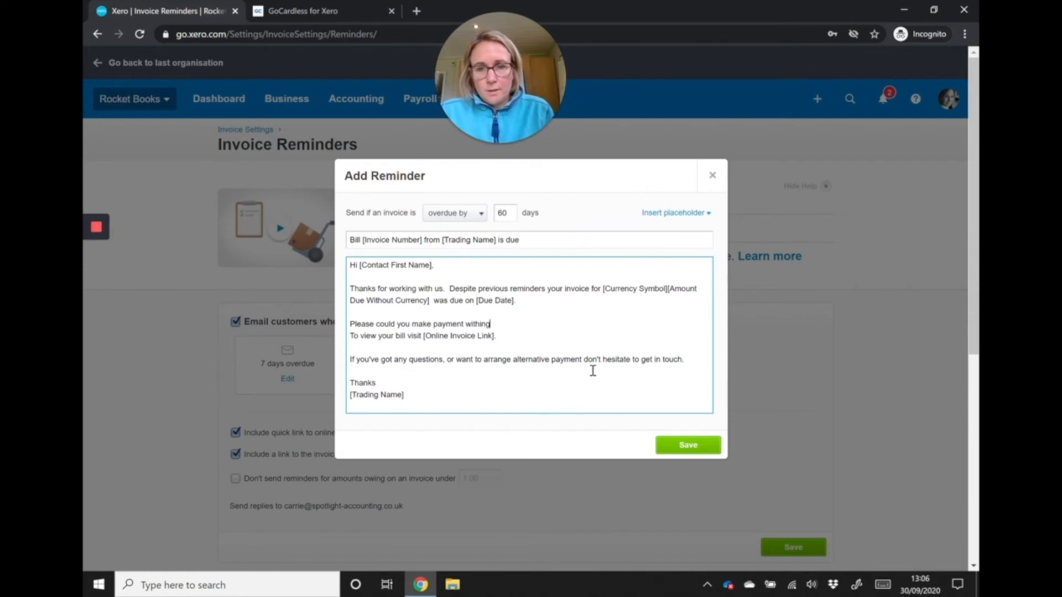
{"action": "key", "text": "BackSpace"}
{"action": "type", "text": " the"}
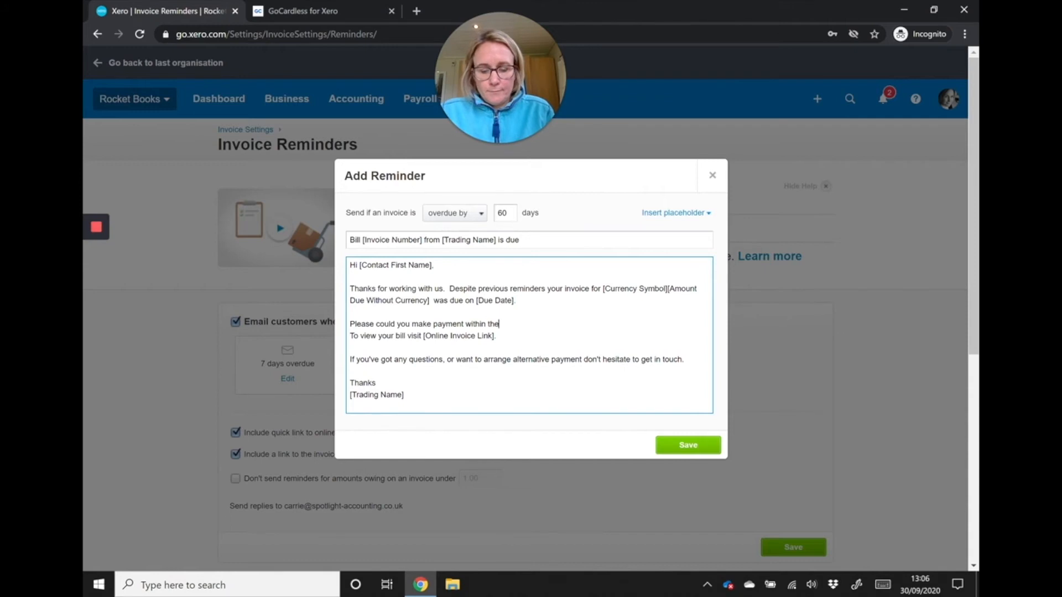
{"action": "type", "text": " next 7 days"}
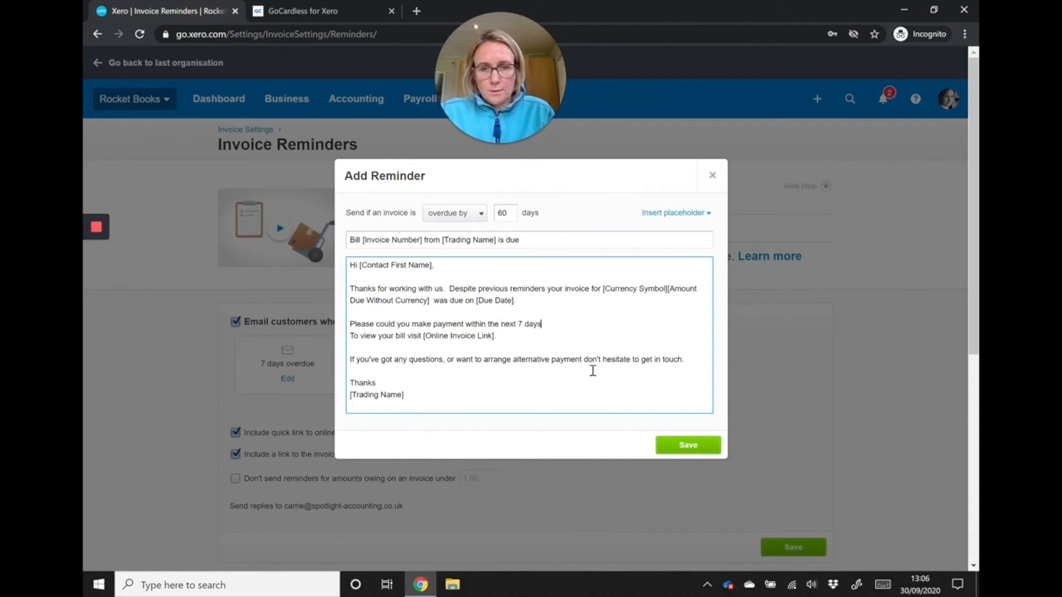
- Replace the payment request sentence with a warning starting "If this bill is not paid within the next 7 days we will"
{"action": "key", "text": "BackSpace"}
{"action": "key", "text": "BackSpace"}
{"action": "key", "text": "BackSpace"}
{"action": "key", "text": "BackSpace"}
{"action": "key", "text": "BackSpace"}
{"action": "key", "text": "BackSpace"}
{"action": "key", "text": "BackSpace"}
{"action": "key", "text": "BackSpace"}
{"action": "key", "text": "BackSpace"}
{"action": "key", "text": "BackSpace"}
{"action": "key", "text": "BackSpace"}
{"action": "key", "text": "BackSpace"}
{"action": "key", "text": "BackSpace"}
{"action": "key", "text": "BackSpace"}
{"action": "key", "text": "BackSpace"}
{"action": "key", "text": "BackSpace"}
{"action": "key", "text": "BackSpace"}
{"action": "key", "text": "BackSpace"}
{"action": "key", "text": "BackSpace"}
{"action": "key", "text": "BackSpace"}
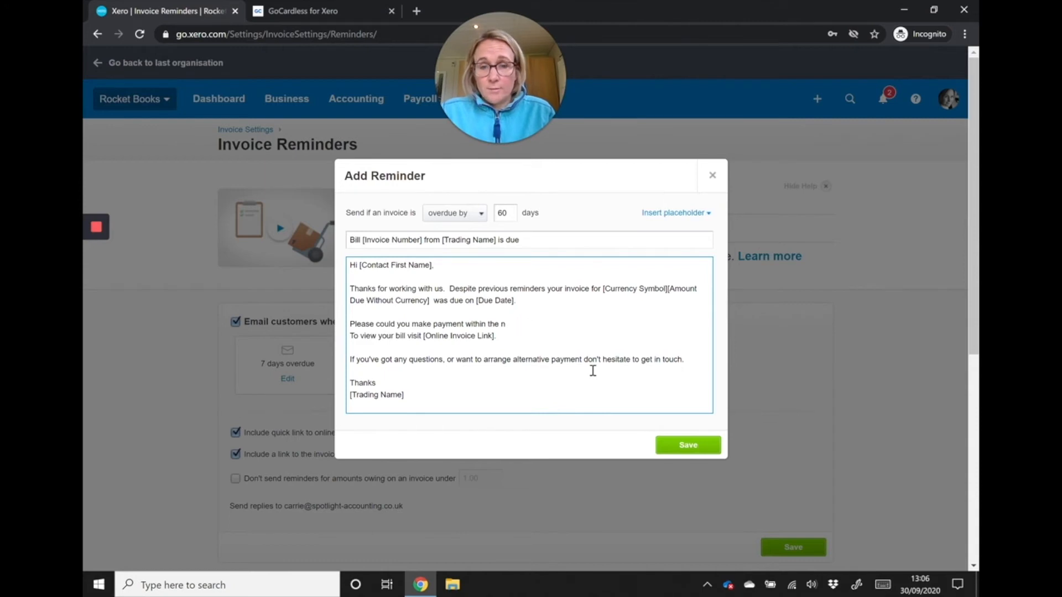
{"action": "key", "text": "BackSpace"}
{"action": "key", "text": "BackSpace"}
{"action": "key", "text": "BackSpace"}
{"action": "key", "text": "BackSpace"}
{"action": "key", "text": "BackSpace"}
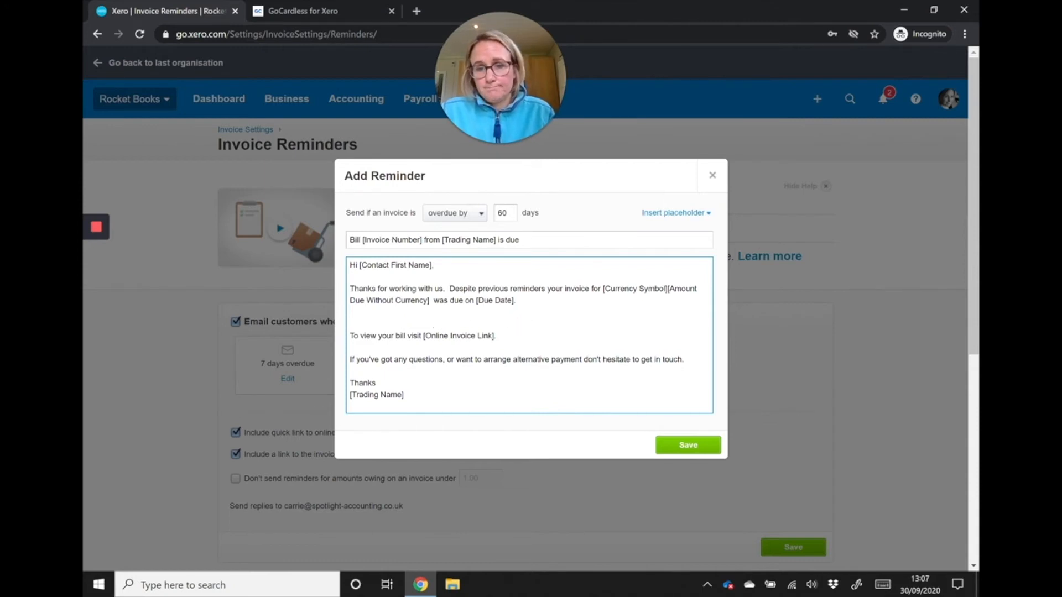
{"action": "type", "text": "If this "}
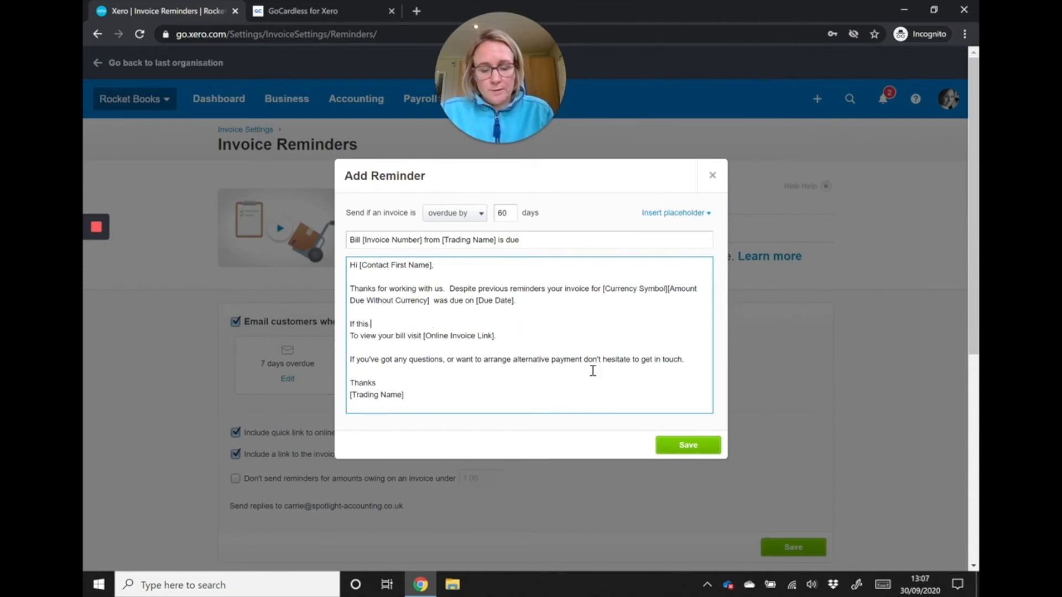
{"action": "type", "text": "bill is not"}
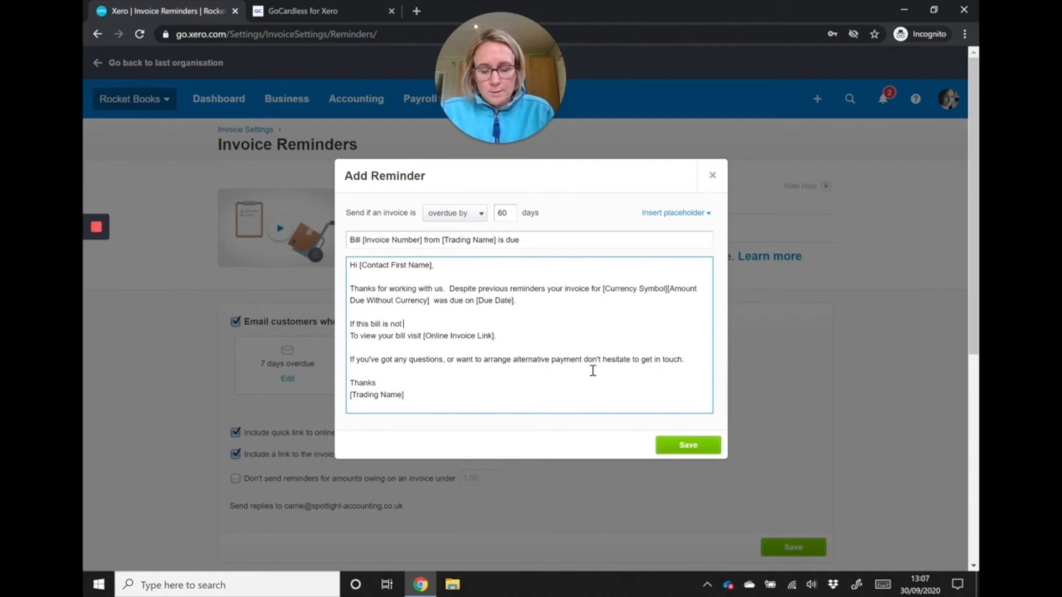
{"action": "type", "text": " paid within the next"}
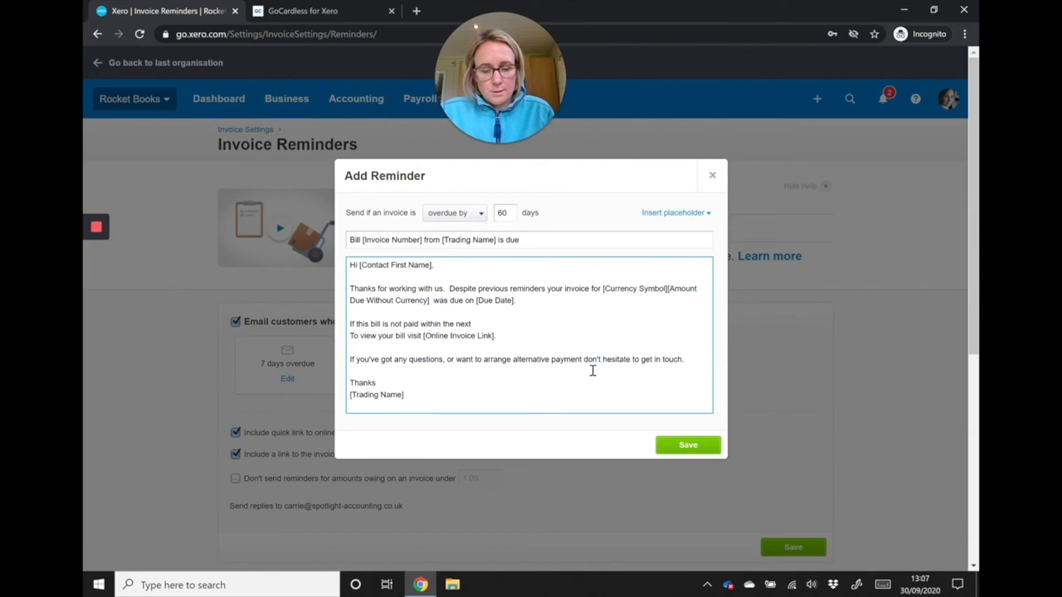
{"action": "type", "text": " 7 days we wi"}
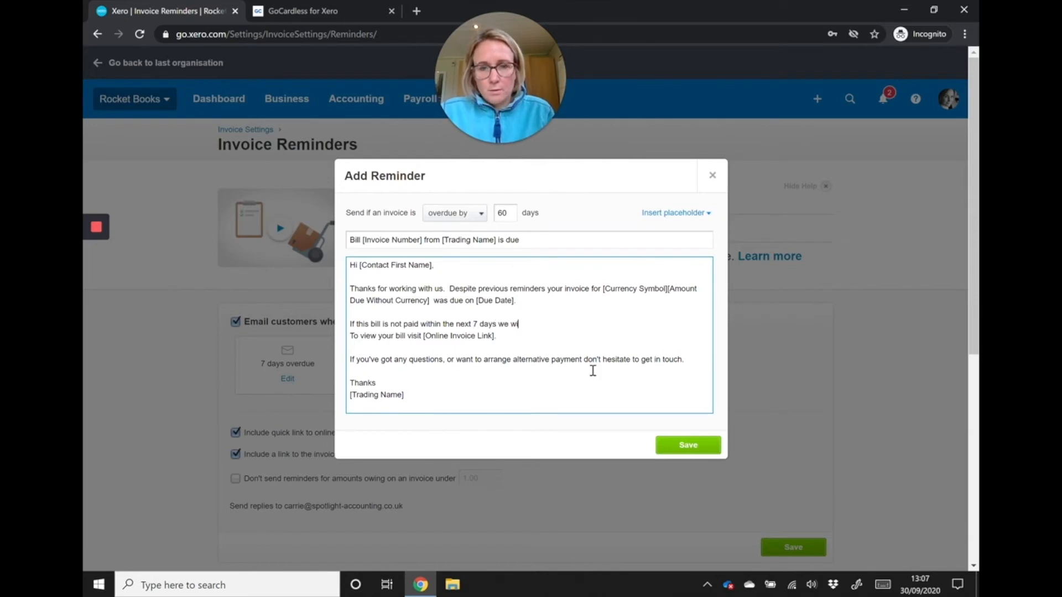
{"action": "type", "text": "ll withp"}
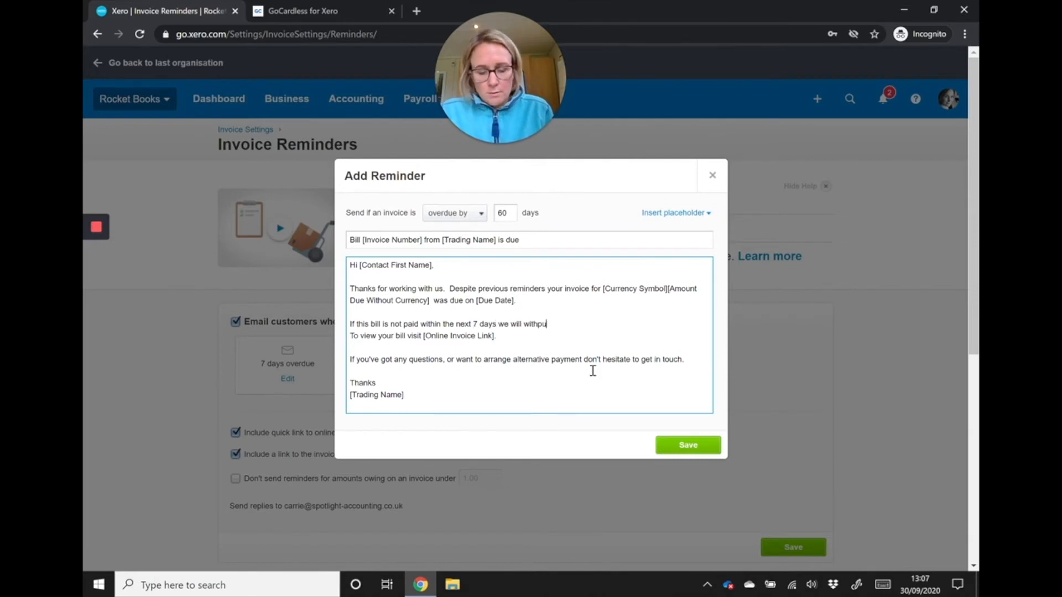
- Complete the reminder's warning sentence with "without prompting commence legal proceedings to recover this amount." and save the reminder
{"action": "key", "text": "BackSpace"}
{"action": "type", "text": "ou"}
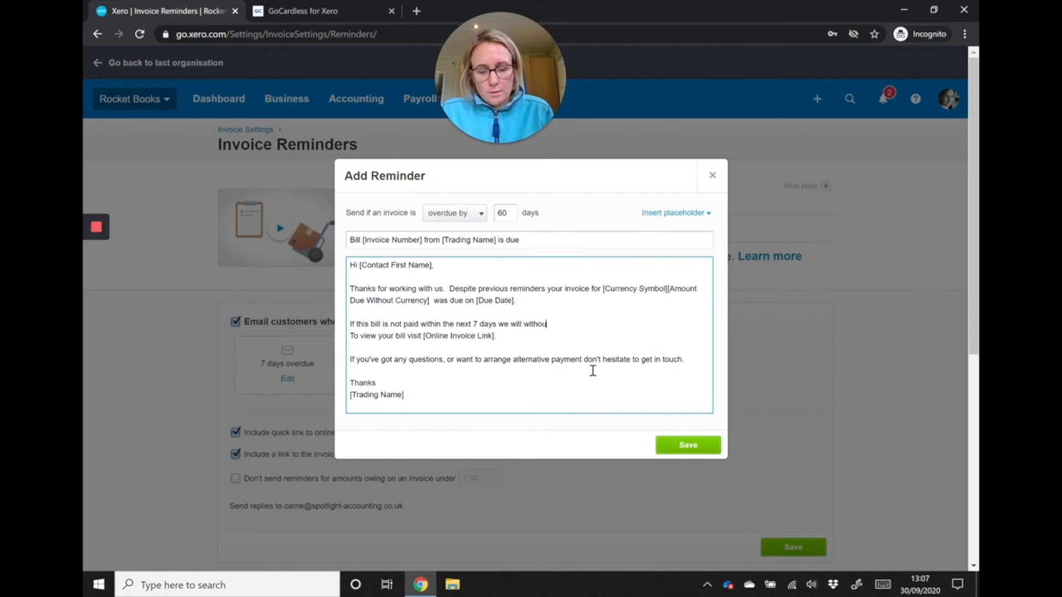
{"action": "type", "text": "t promp"}
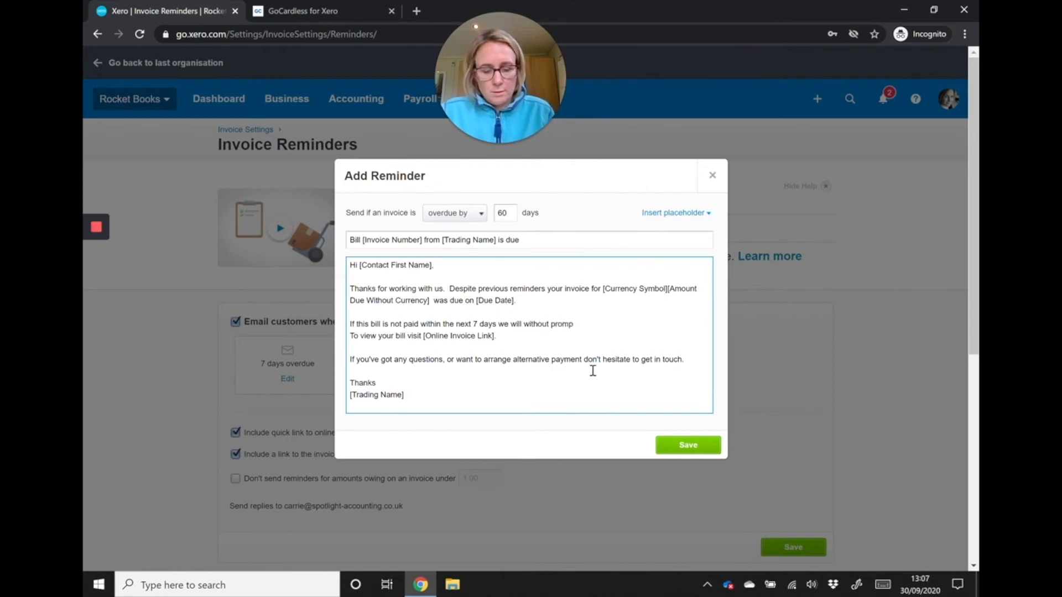
{"action": "type", "text": "pting c"}
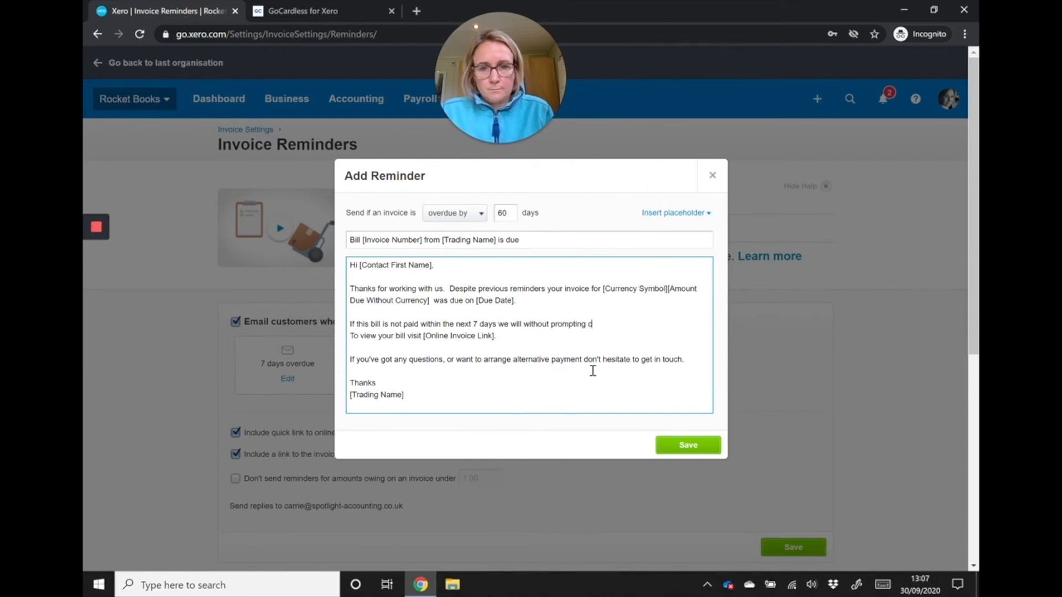
{"action": "type", "text": "ommence le"}
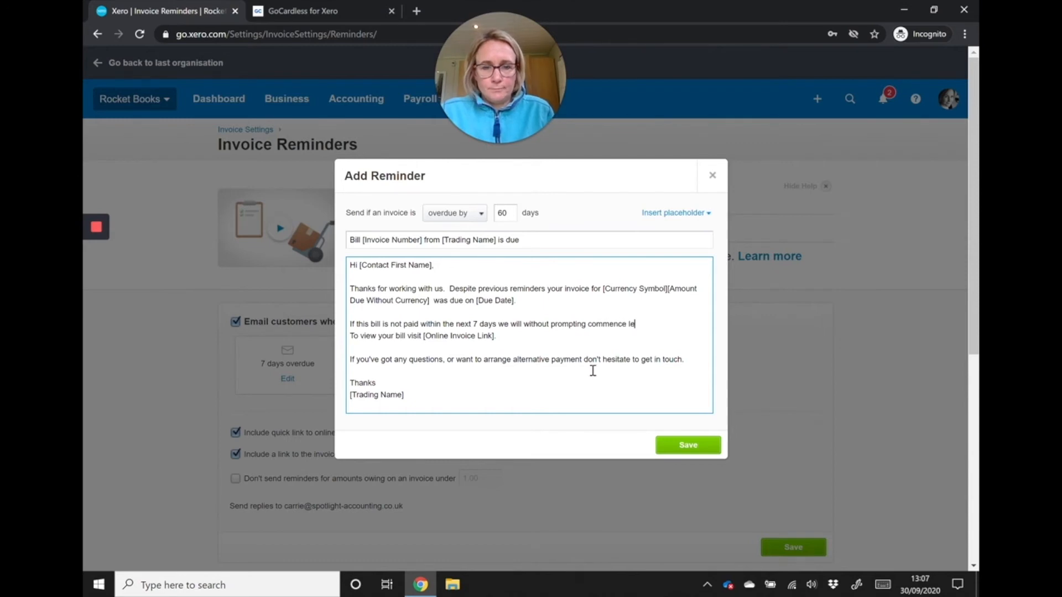
{"action": "type", "text": "gal pro"}
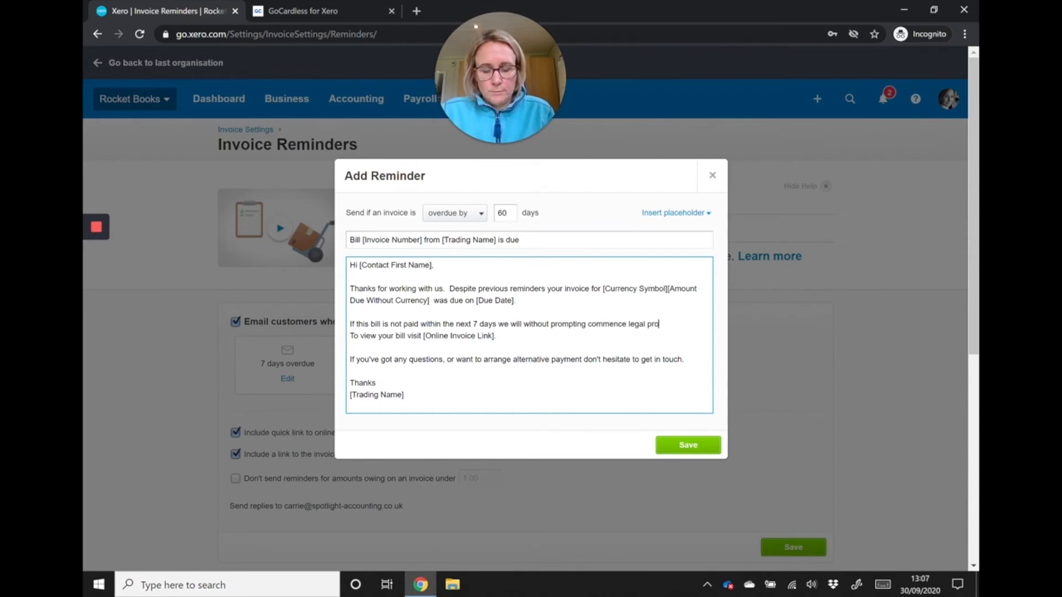
{"action": "type", "text": "ceedings to re"}
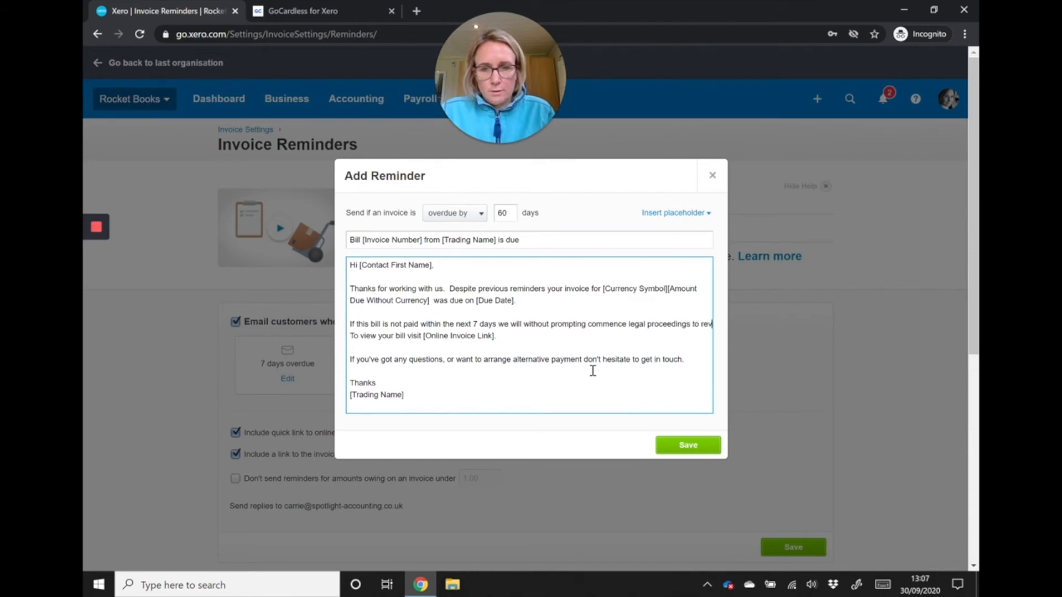
{"action": "type", "text": "cover this "}
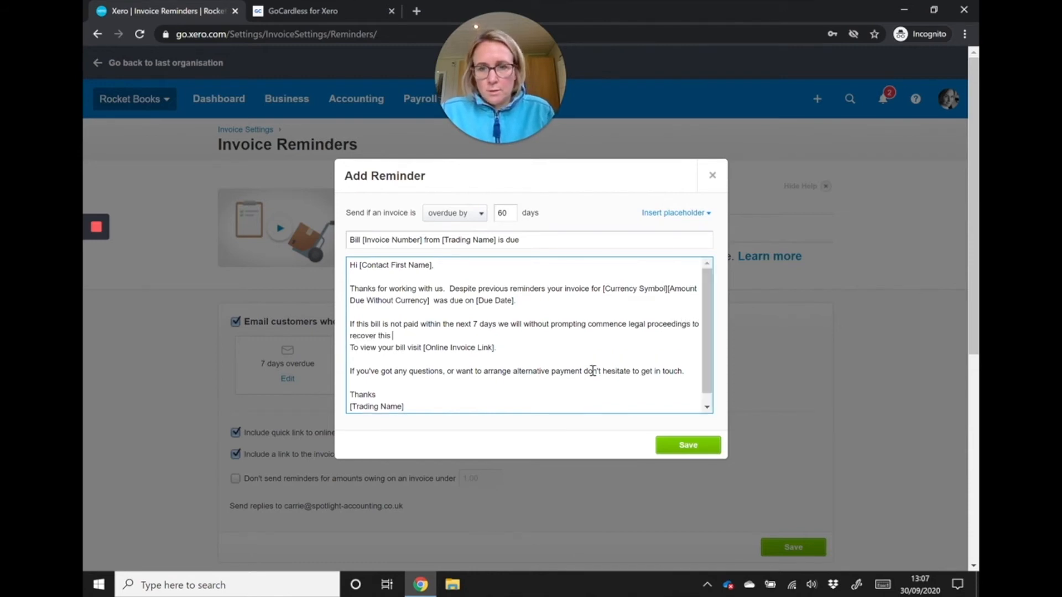
{"action": "type", "text": "amouyn"}
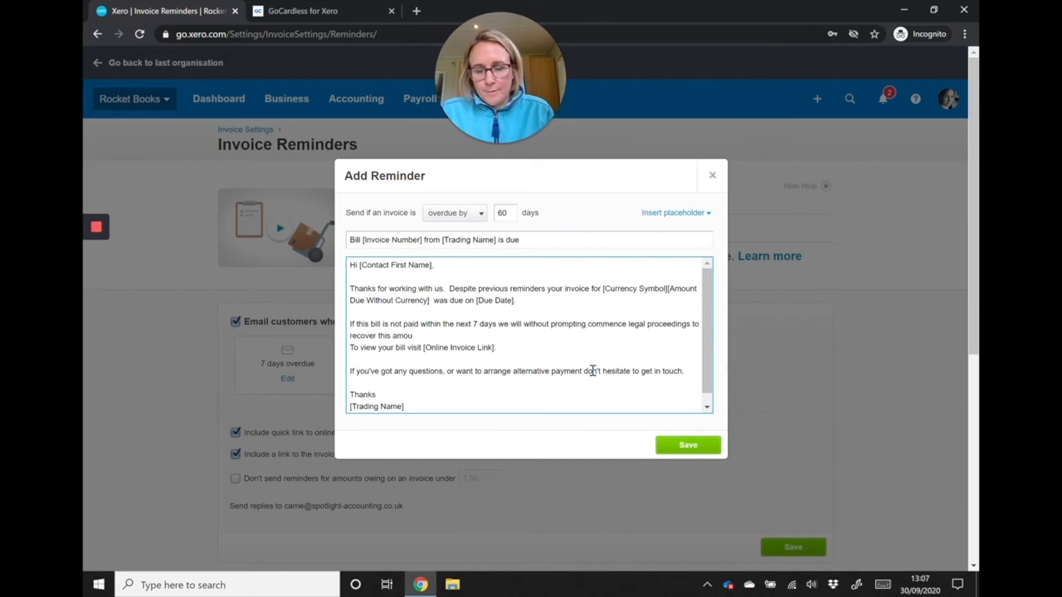
{"action": "key", "text": "Return"}
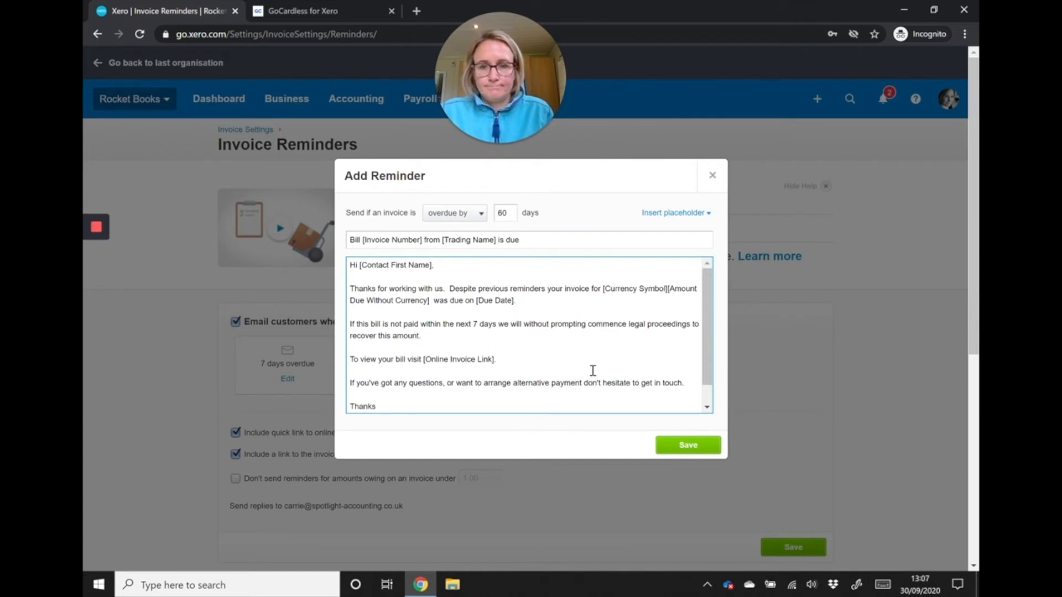
{"action": "left_click", "coordinate": [705, 445]}
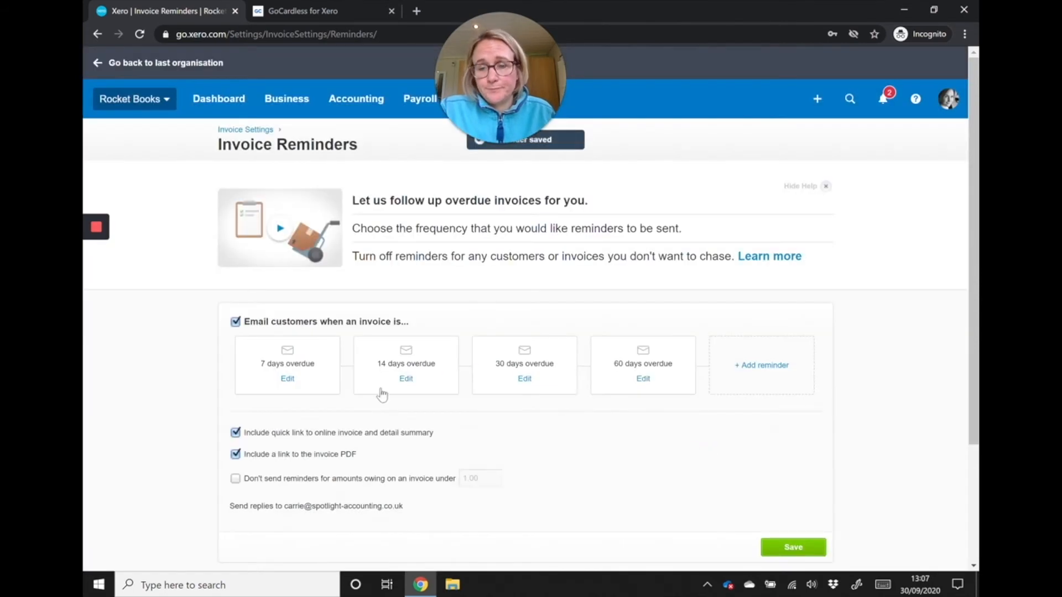
- Turn off emailing customers about overdue invoices and return to the invoice settings
{"action": "left_click", "coordinate": [236, 322]}
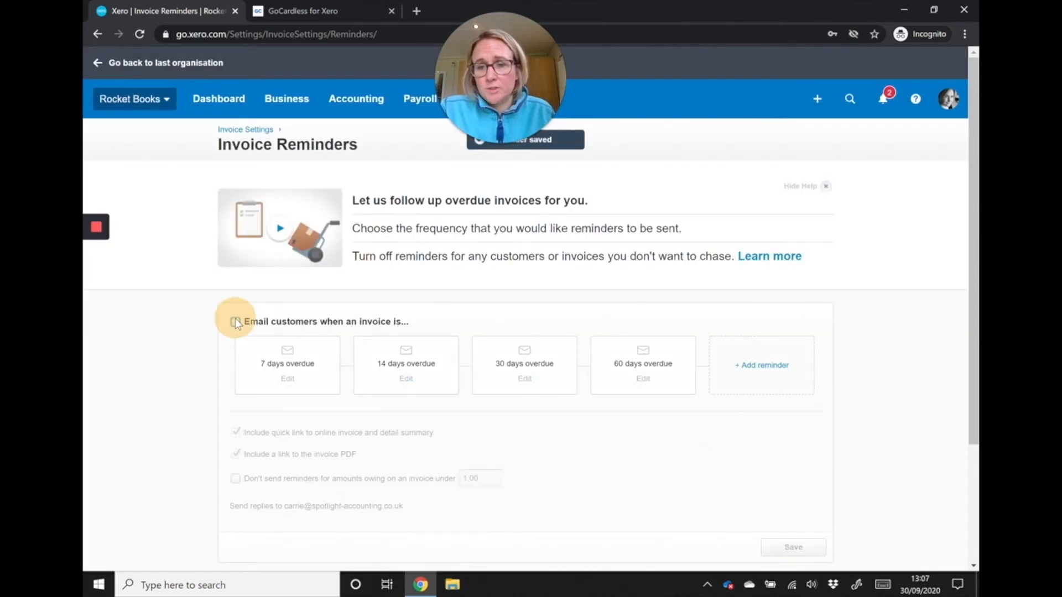
{"action": "left_click", "coordinate": [250, 131]}
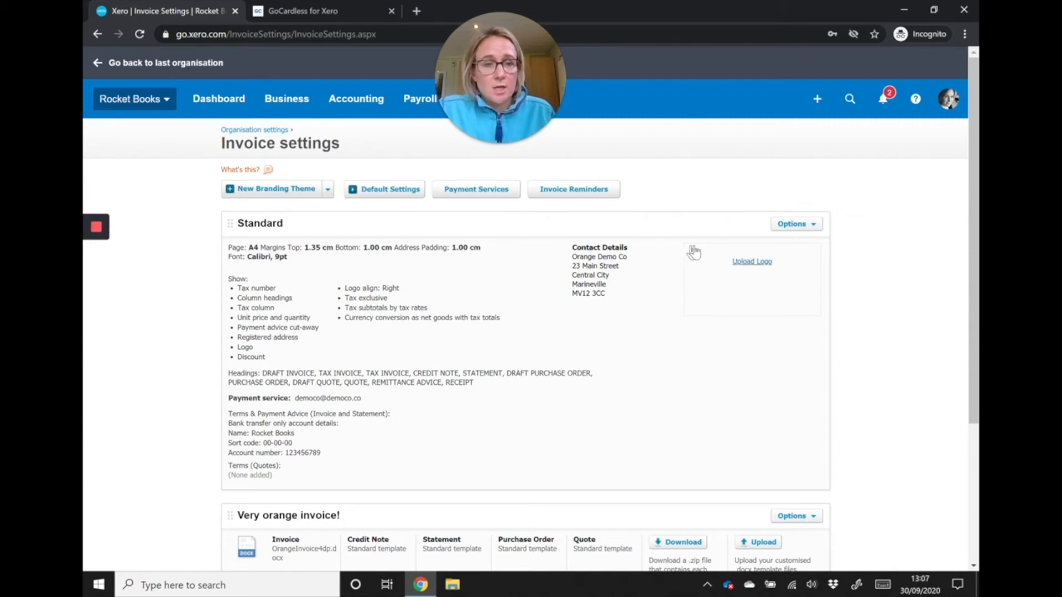
- Upload the Rocket Books logo file "R S.png" from the Desktop to the Standard branding theme
{"action": "left_click", "coordinate": [751, 263]}
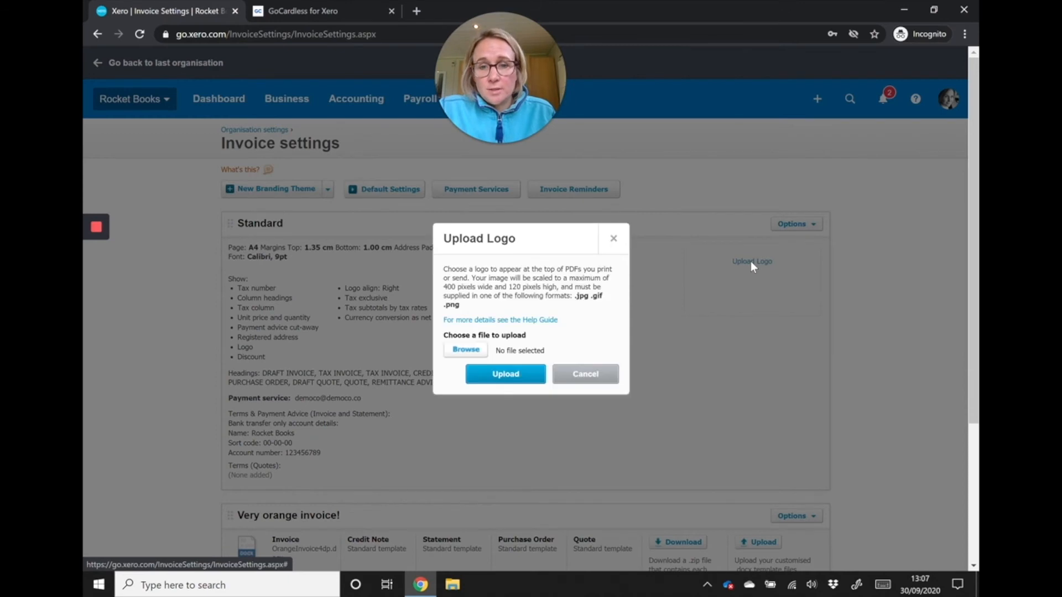
{"action": "left_click", "coordinate": [467, 351]}
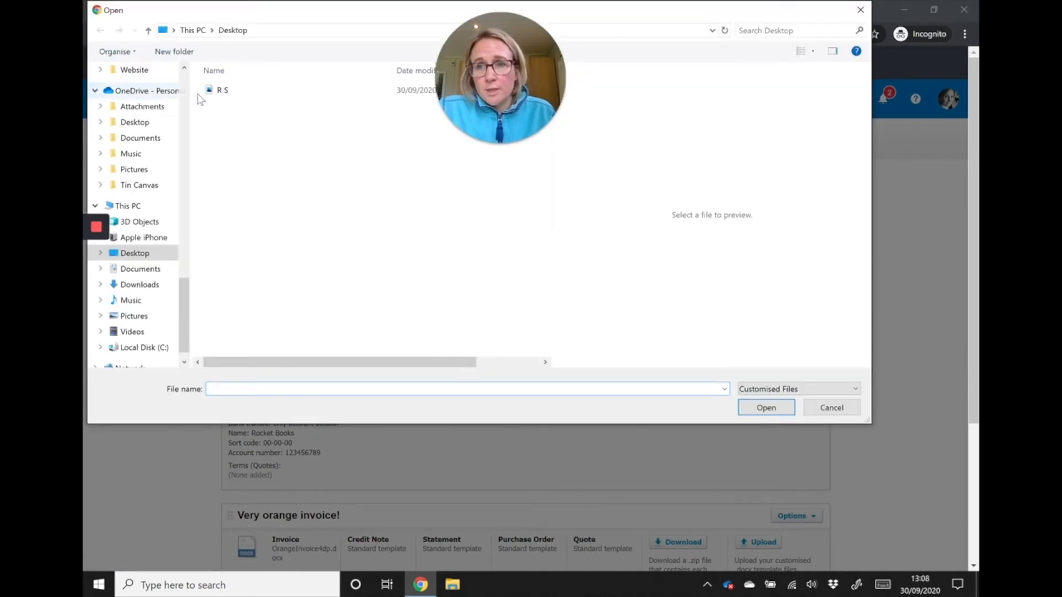
{"action": "left_click", "coordinate": [221, 90]}
{"action": "left_click", "coordinate": [779, 410]}
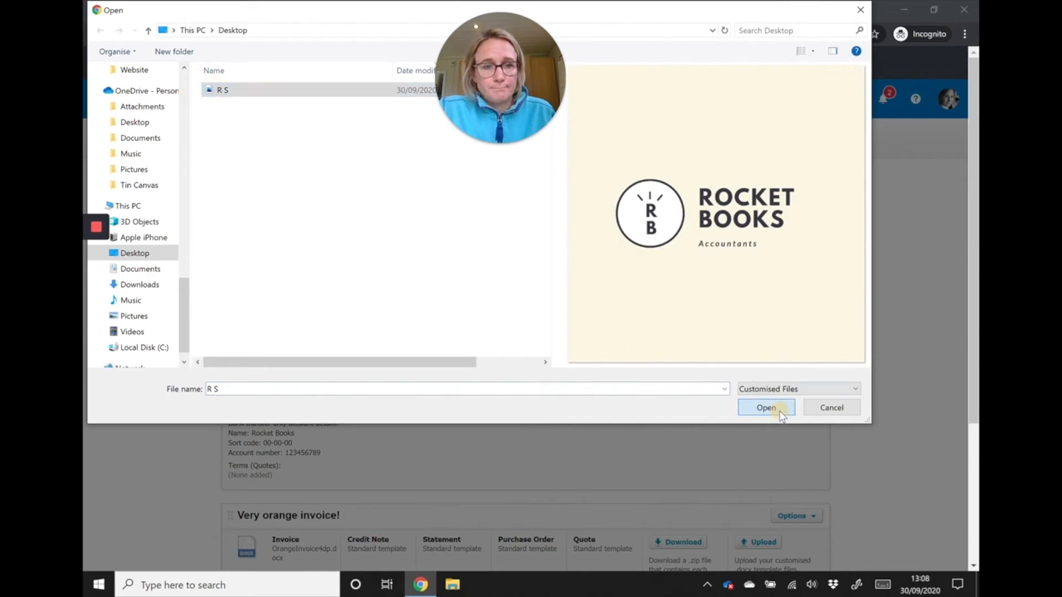
{"action": "left_click", "coordinate": [506, 374]}
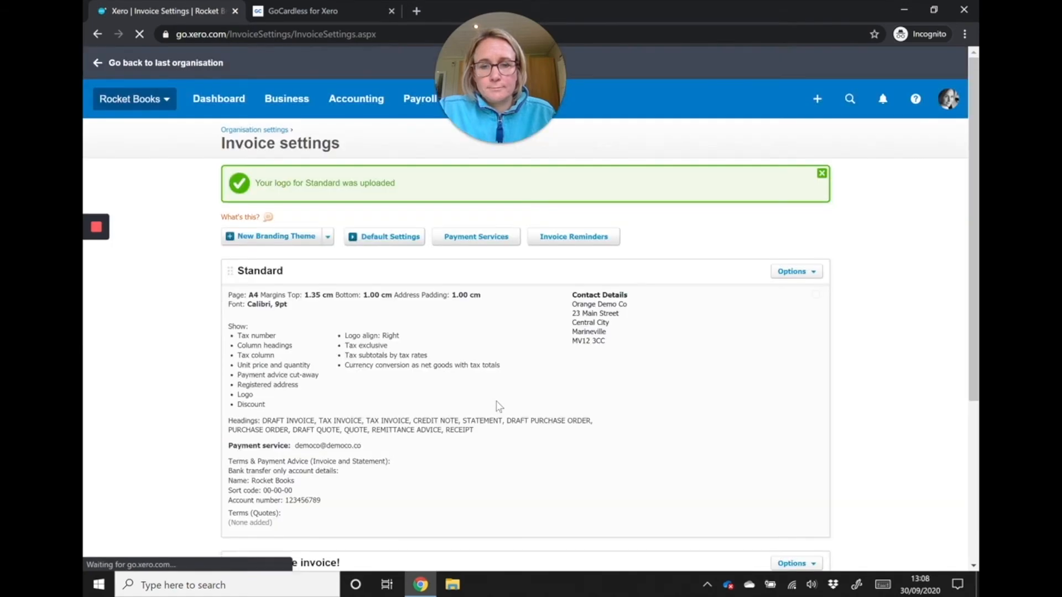
- Edit the Standard branding theme to leave out the payment advice cut-away, the tax column and the discount
{"action": "left_click", "coordinate": [795, 271]}
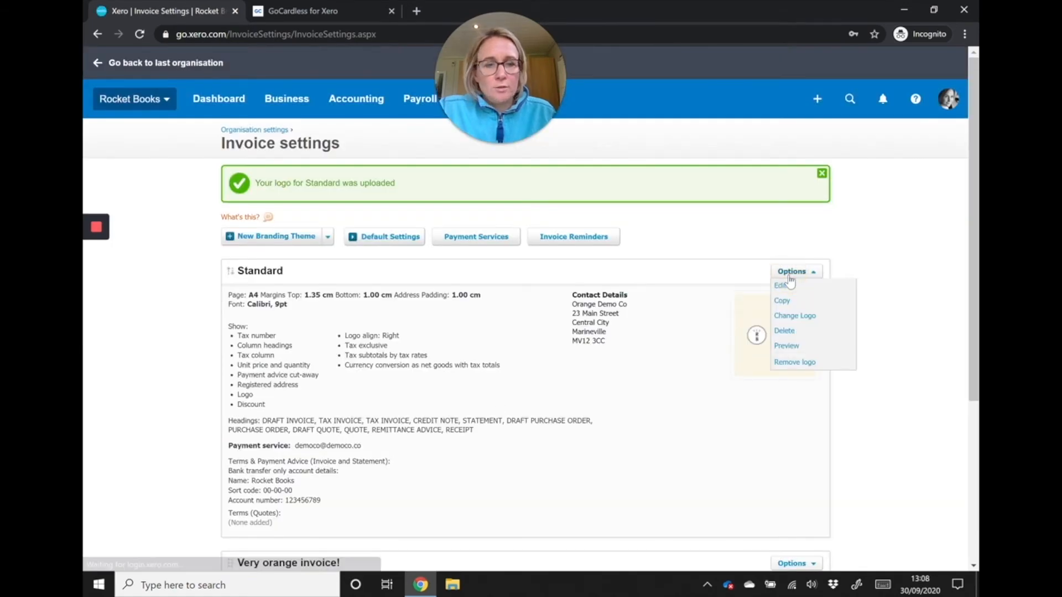
{"action": "left_click", "coordinate": [788, 291]}
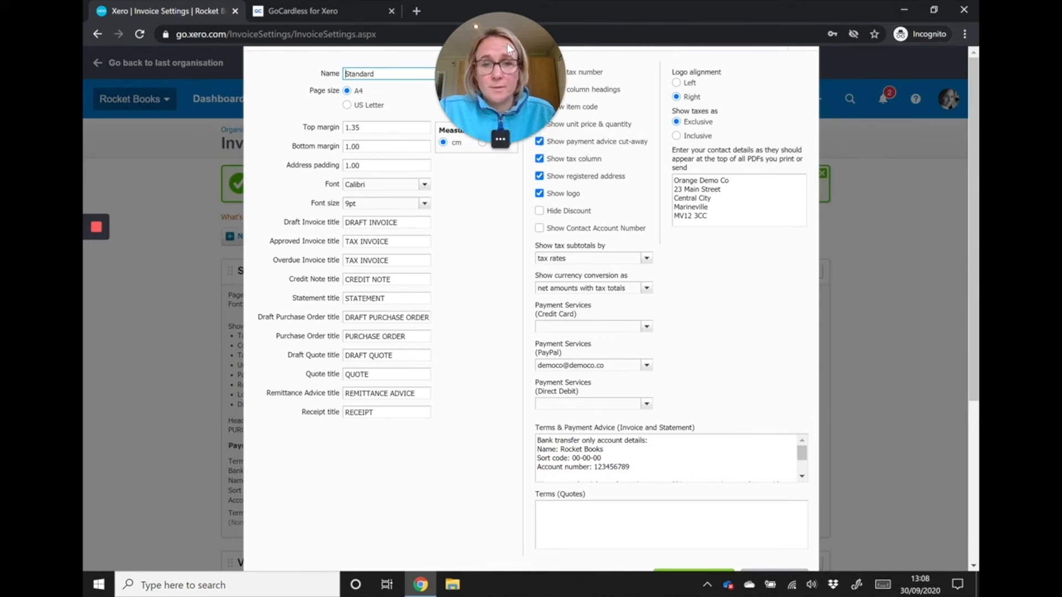
{"action": "left_click_drag", "start_coordinate": [544, 113], "coordinate": [503, 113]}
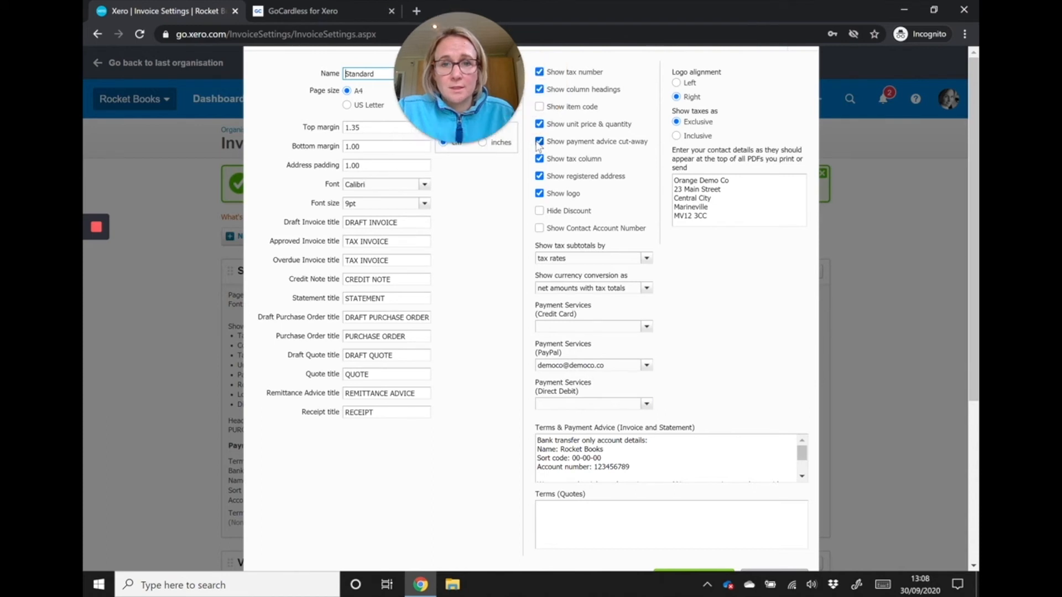
{"action": "left_click", "coordinate": [539, 142]}
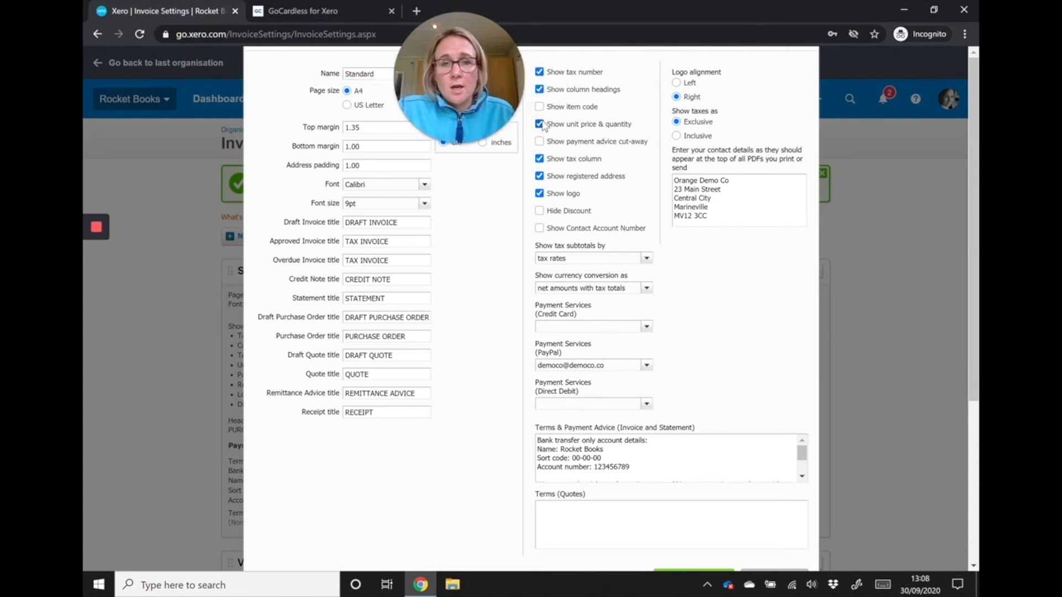
{"action": "left_click", "coordinate": [539, 211]}
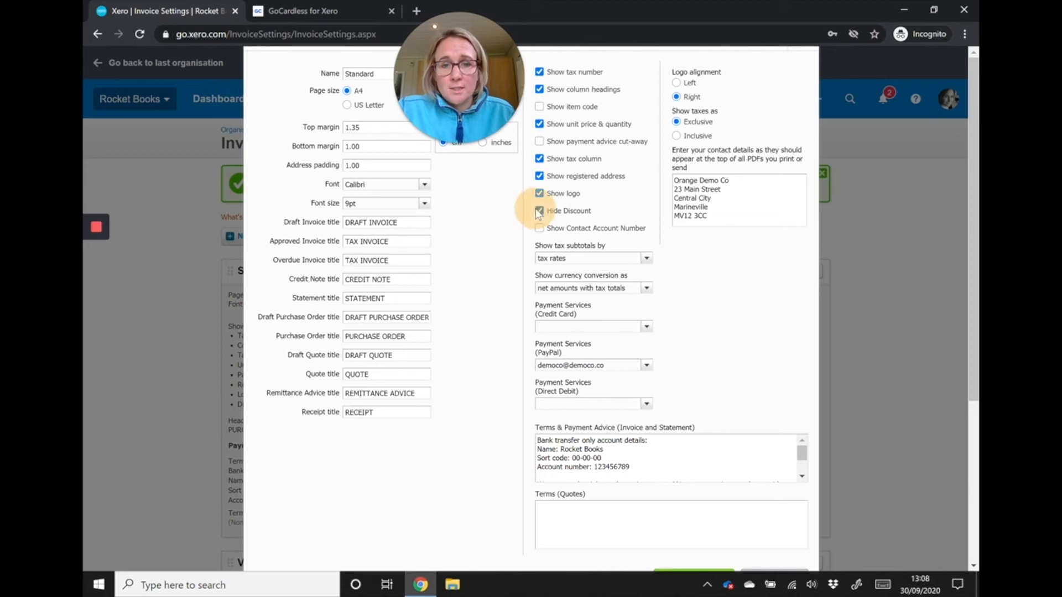
{"action": "left_click", "coordinate": [539, 158]}
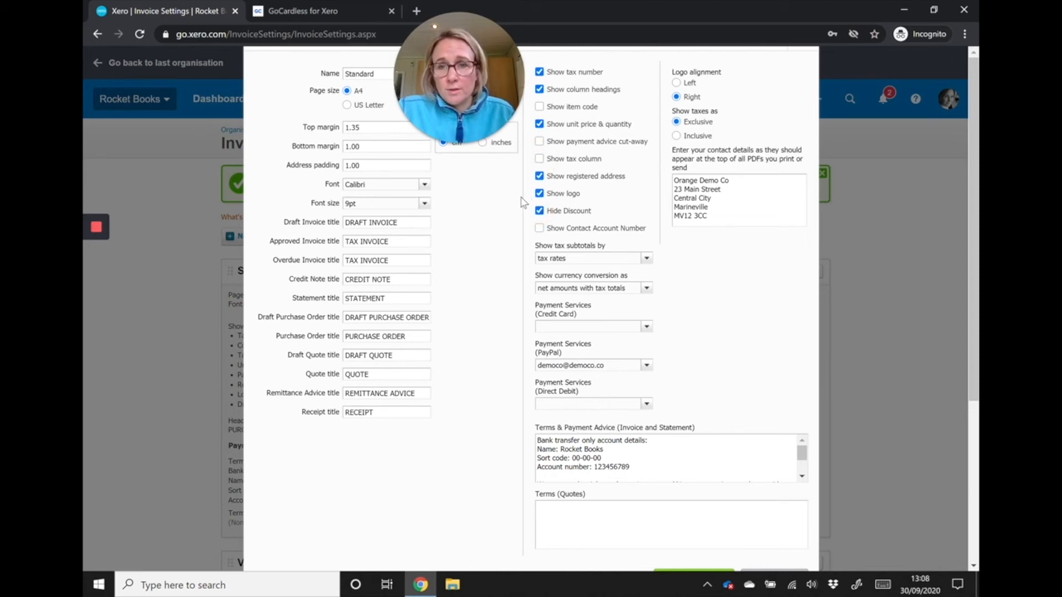
- Set the Standard theme's font to Arial and its draft invoice title to "PROFORMA INVOICE"
{"action": "left_click", "coordinate": [423, 184]}
{"action": "left_click", "coordinate": [417, 200]}
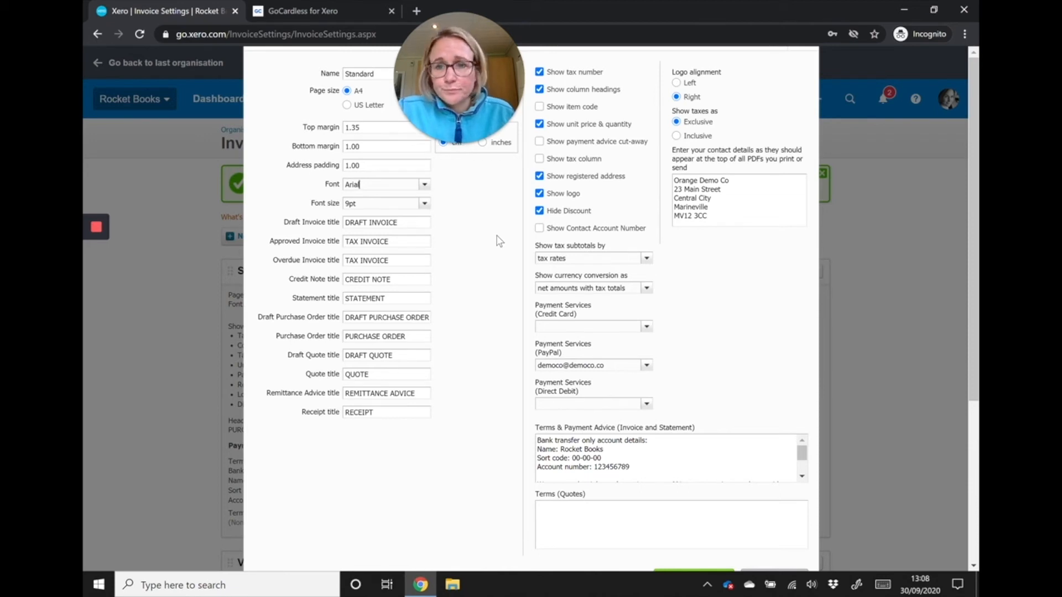
{"action": "left_click", "coordinate": [364, 222]}
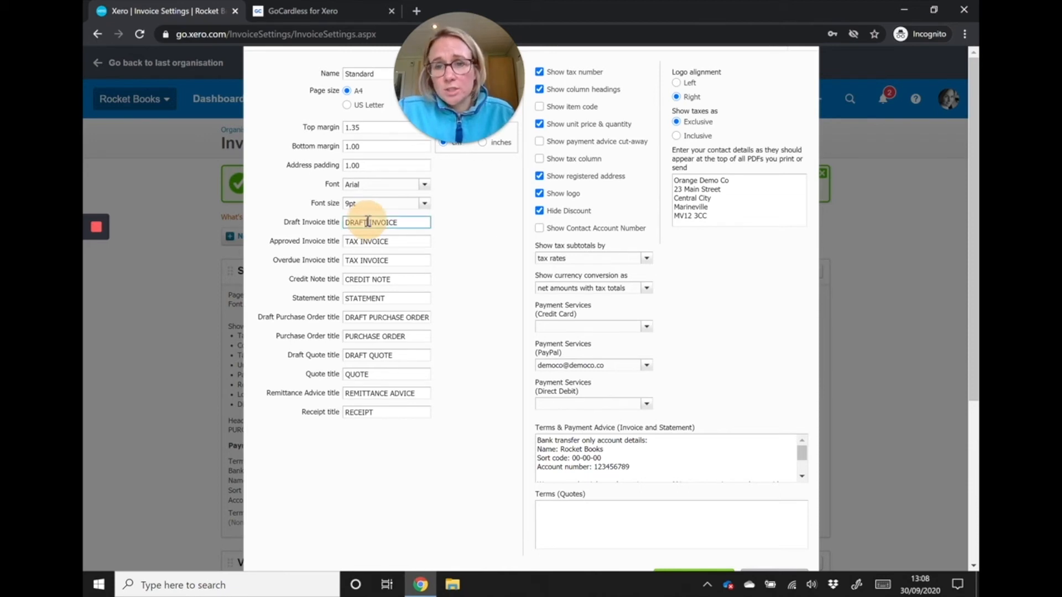
{"action": "double_click", "coordinate": [364, 221]}
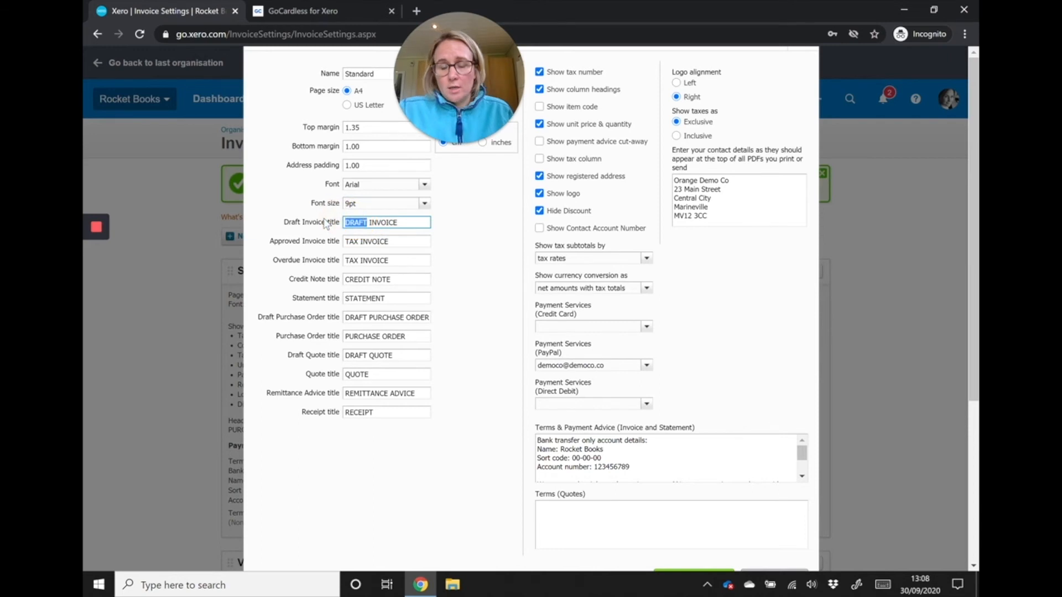
{"action": "type", "text": "PR"}
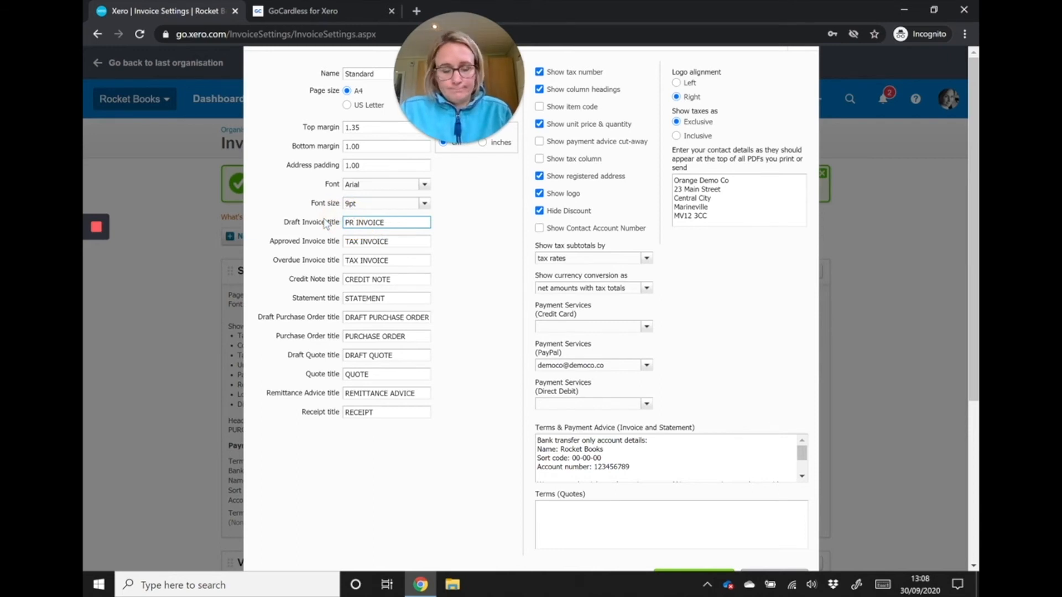
{"action": "type", "text": "OFORMA"}
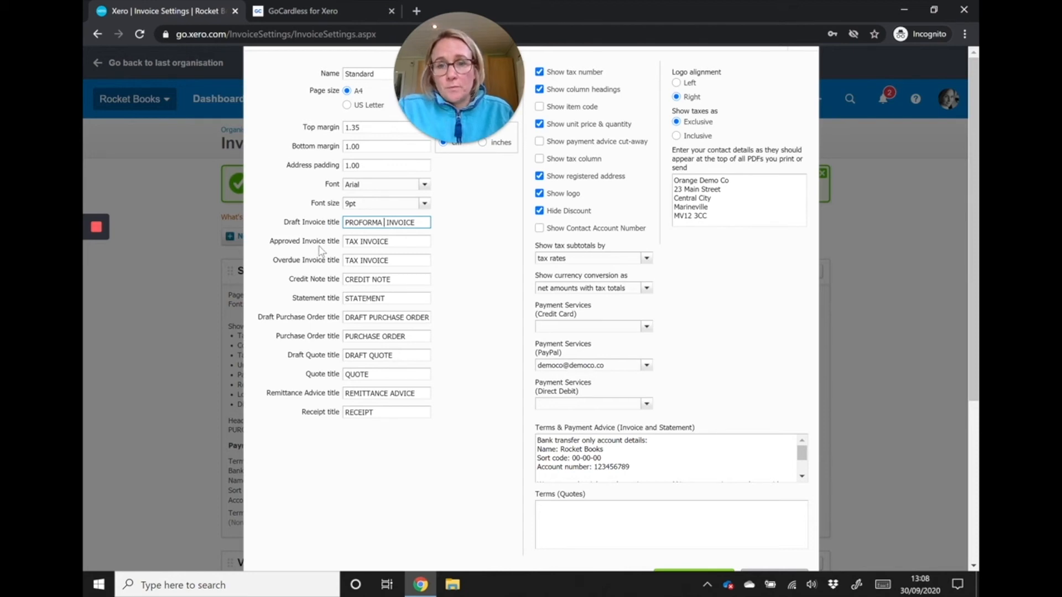
{"action": "key", "text": "Delete"}
{"action": "left_click", "coordinate": [486, 244]}
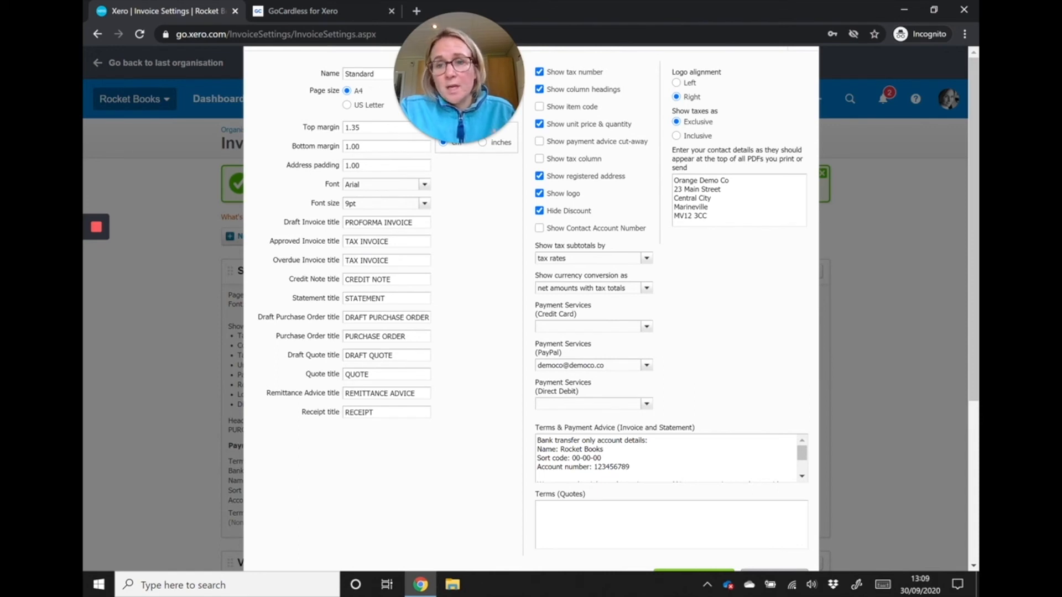
- Change the approved invoice title to "INVOICE" and the overdue invoice title to "OVERDUE INVOICE"
{"action": "left_click", "coordinate": [351, 242]}
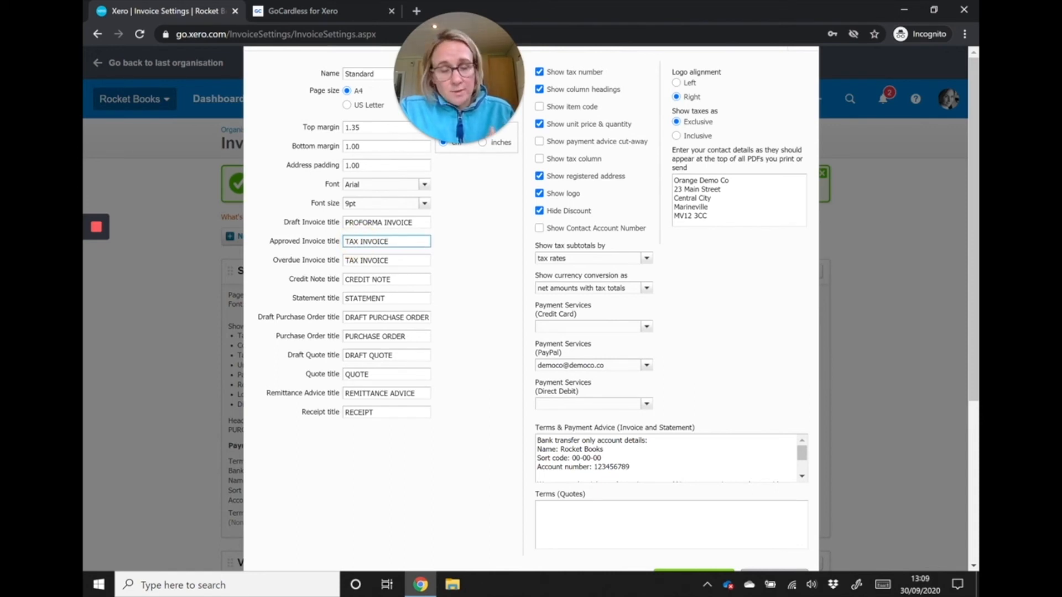
{"action": "key", "text": "BackSpace"}
{"action": "key", "text": "BackSpace"}
{"action": "key", "text": "BackSpace"}
{"action": "key", "text": "BackSpace"}
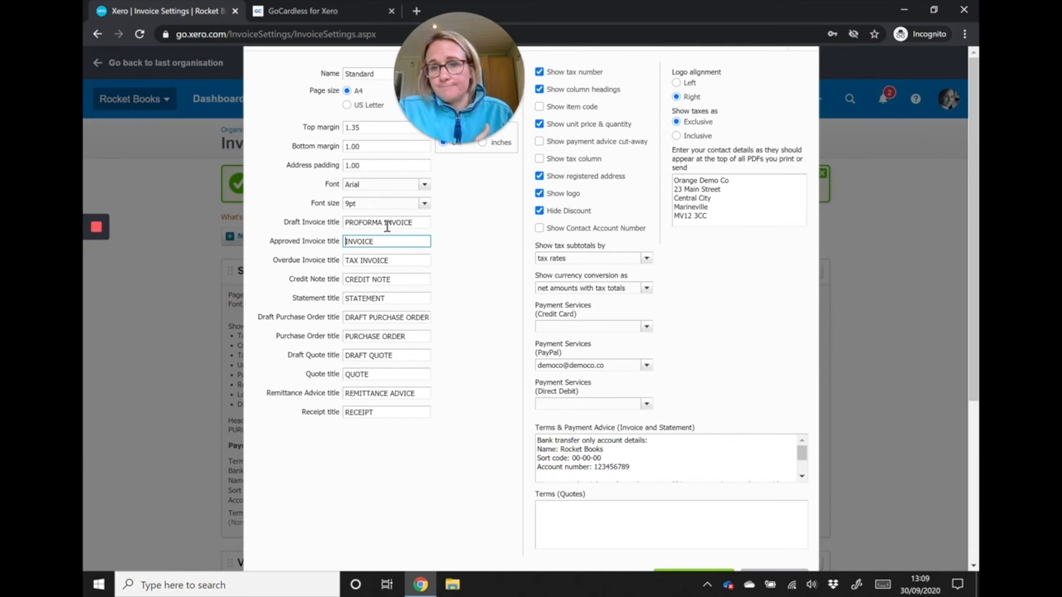
{"action": "left_click_drag", "start_coordinate": [358, 260], "coordinate": [303, 265]}
{"action": "type", "text": "OVER"}
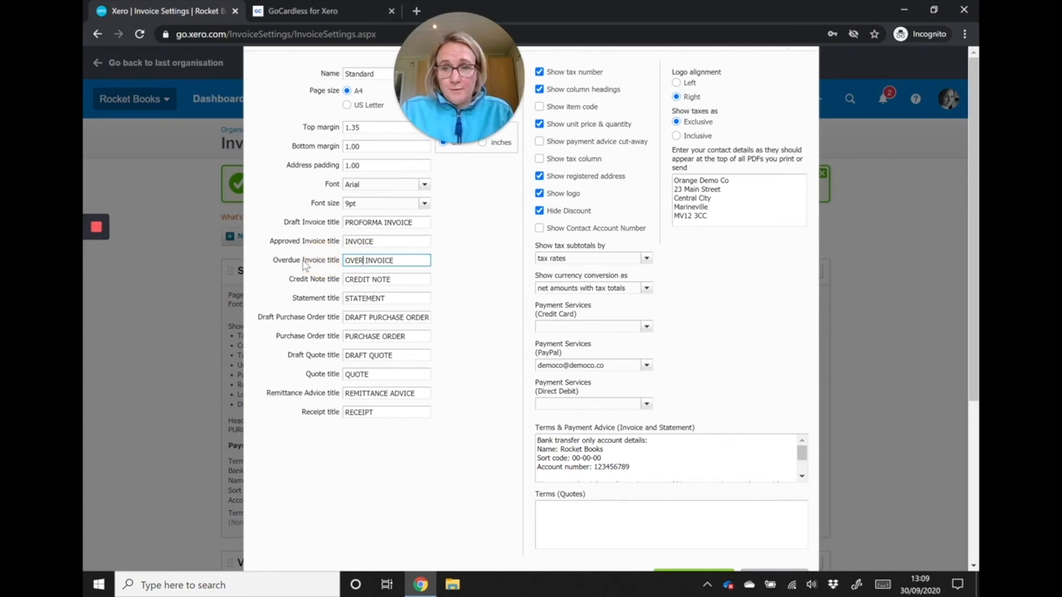
{"action": "type", "text": "DUE"}
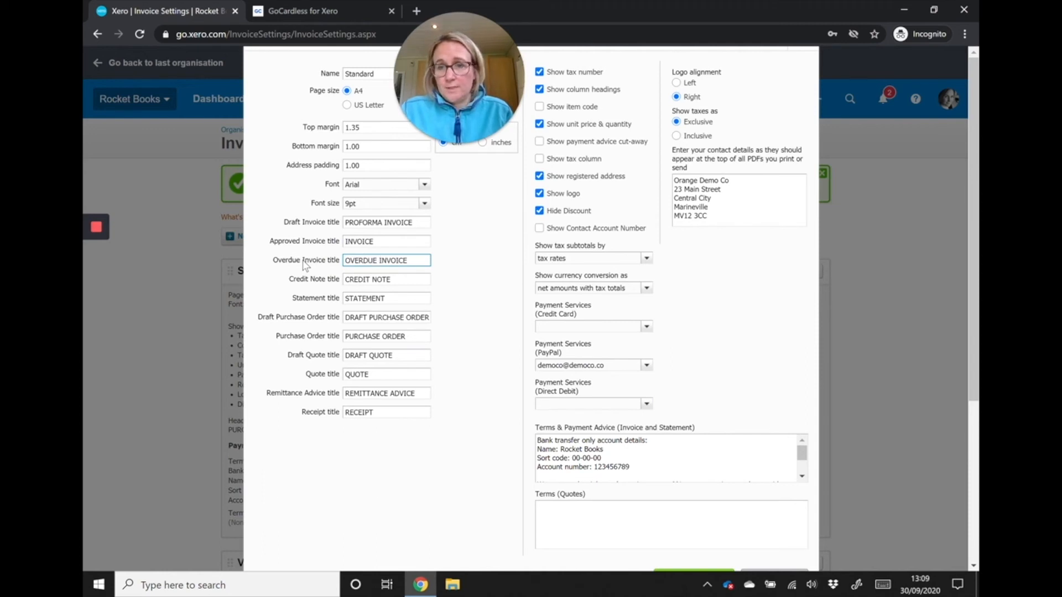
{"action": "left_click", "coordinate": [741, 338]}
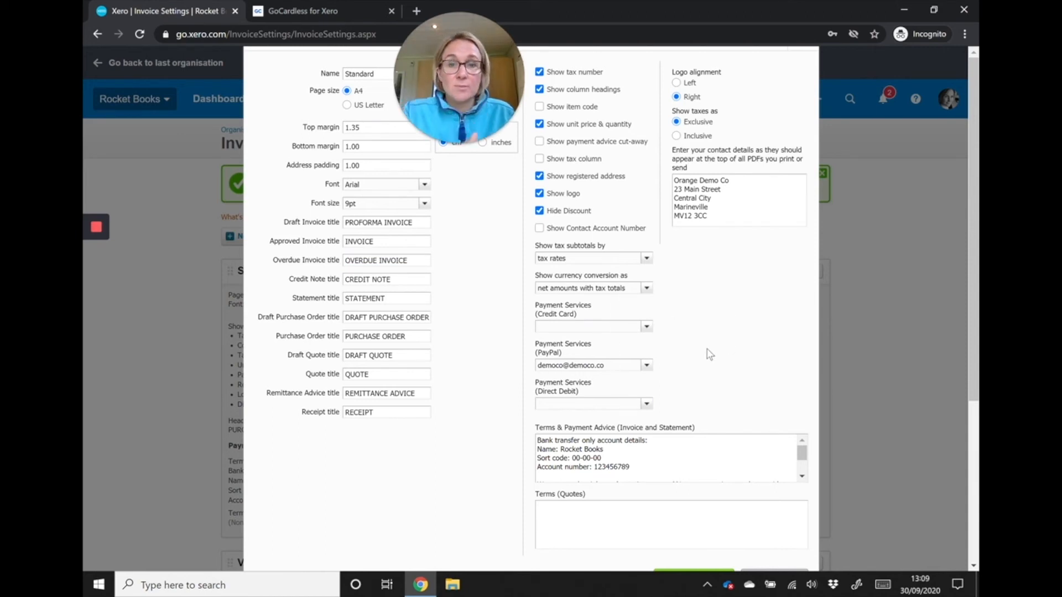
{"action": "scroll", "coordinate": [709, 354], "scroll_direction": "down", "scroll_amount": 3}
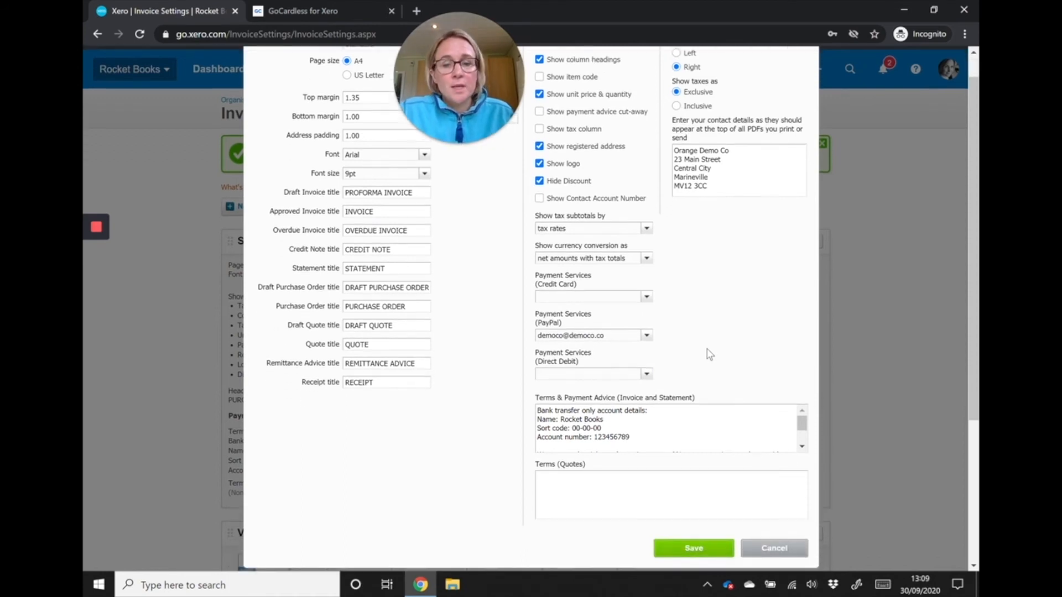
- Replace the last line of the invoice and statement Terms & Payment Advice with "WHAT EVER YOU WANT CAN BE PUT HERE"
{"action": "left_click", "coordinate": [684, 287]}
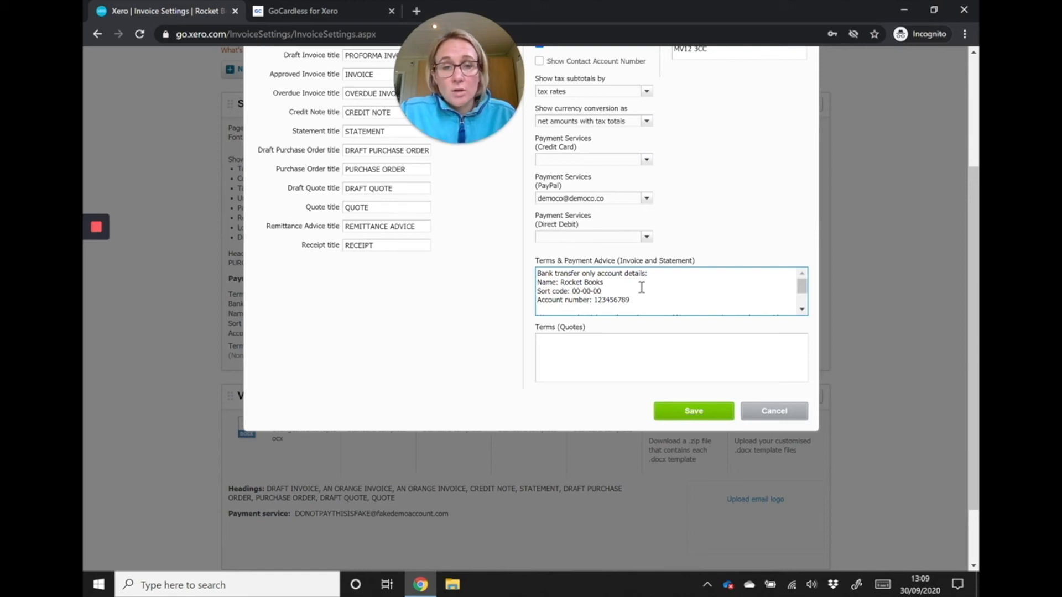
{"action": "scroll", "coordinate": [642, 287], "scroll_direction": "down", "scroll_amount": 3}
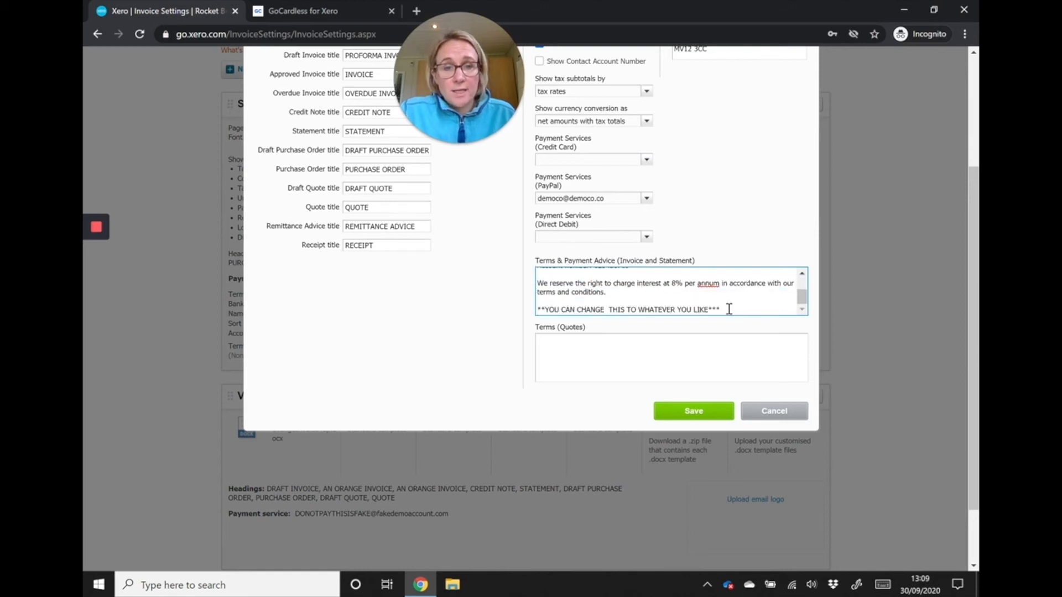
{"action": "left_click_drag", "start_coordinate": [729, 309], "coordinate": [535, 309]}
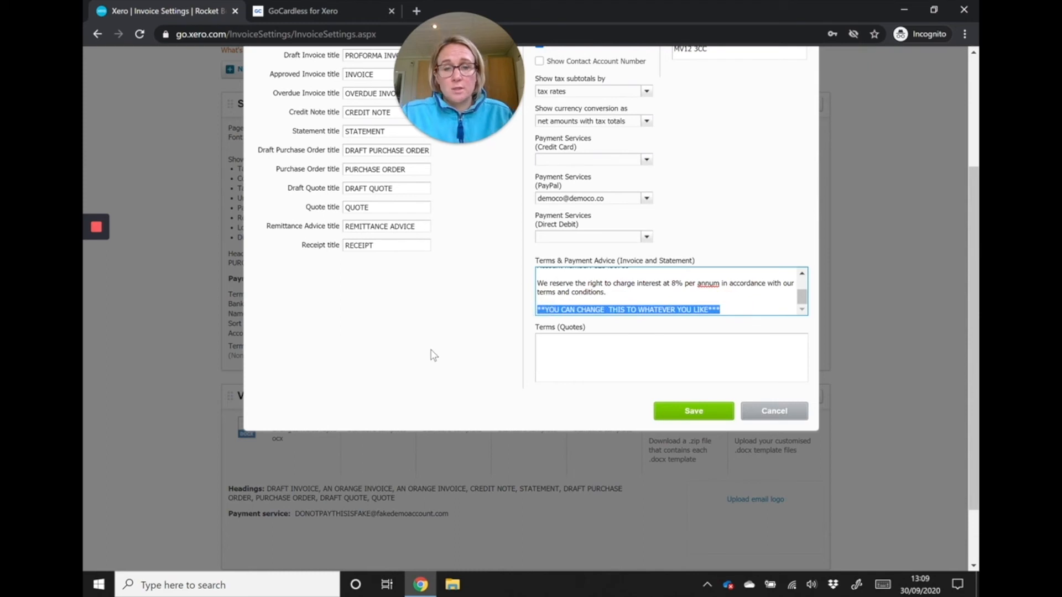
{"action": "type", "text": "P"}
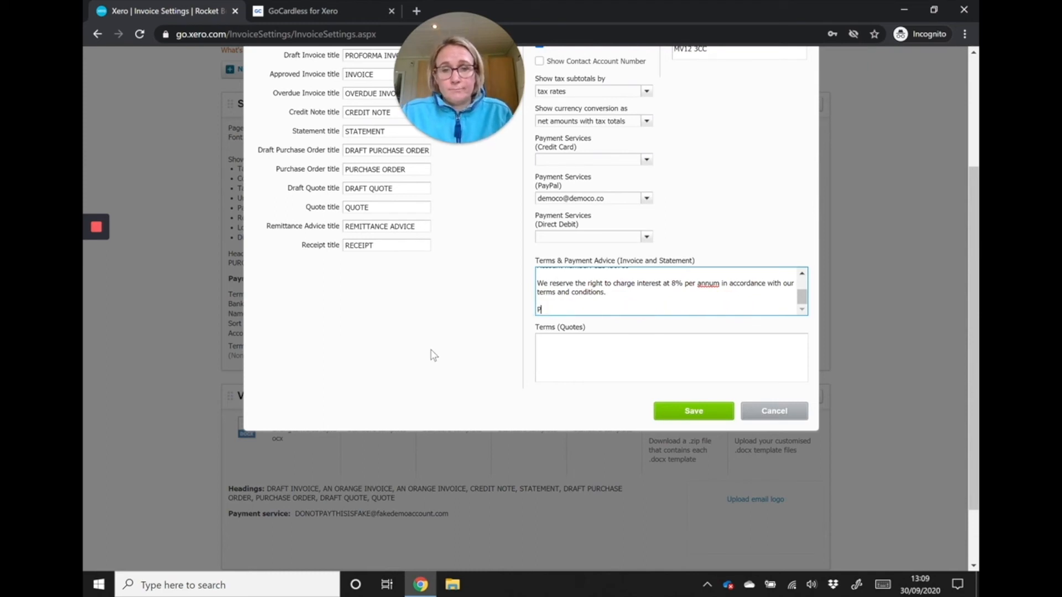
{"action": "type", "text": "AYWHAT "}
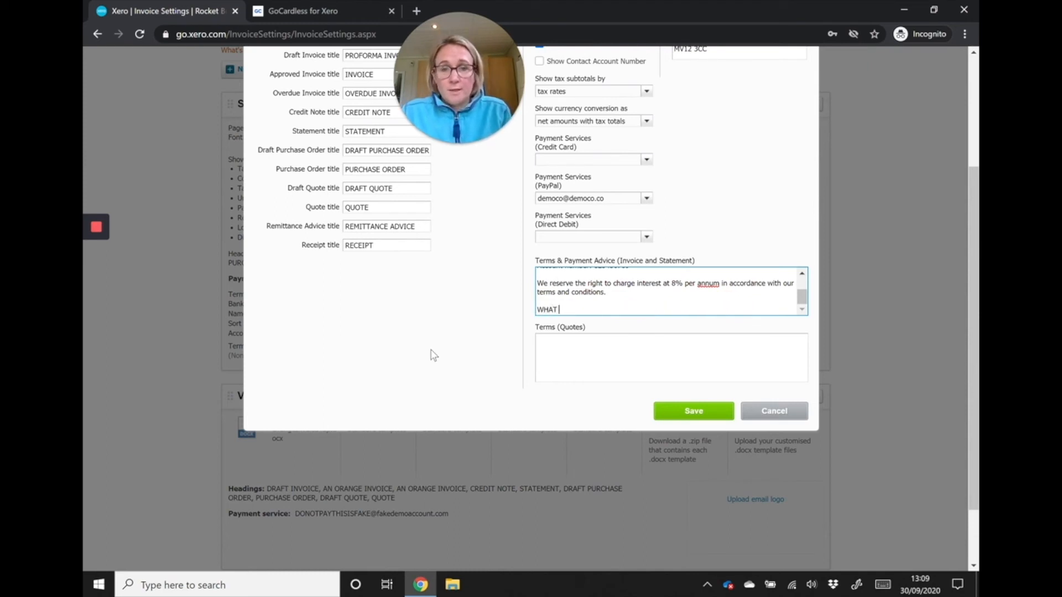
{"action": "type", "text": "EVER YO"}
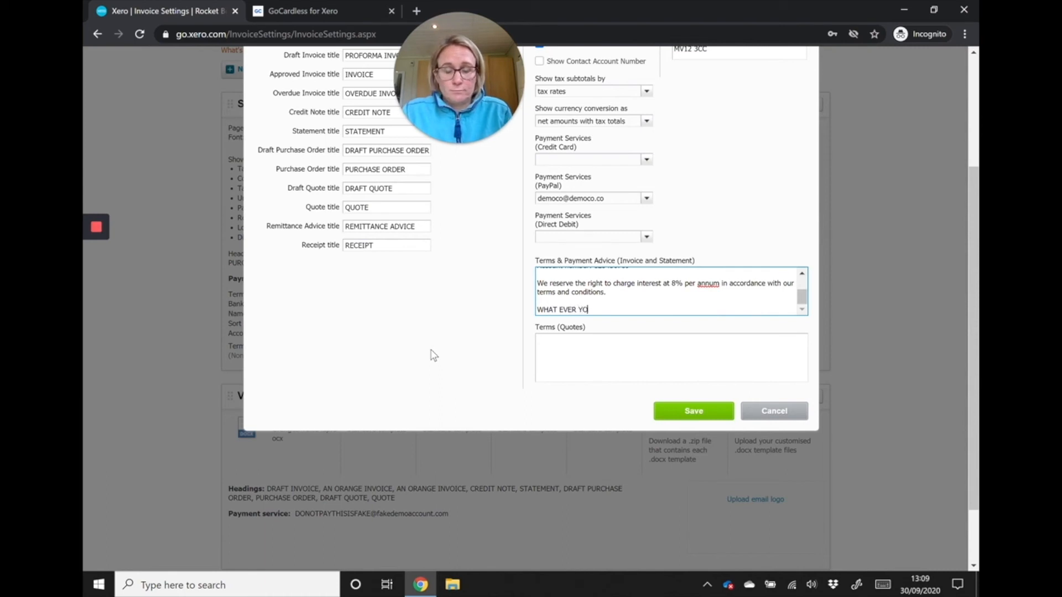
{"action": "type", "text": "U WANT CAN BE PUT HERE"}
- Set the quote terms to "Quote is valid for 30 days any extras requested after acceptance will be billed." and save the Standard theme
{"action": "left_click", "coordinate": [573, 351]}
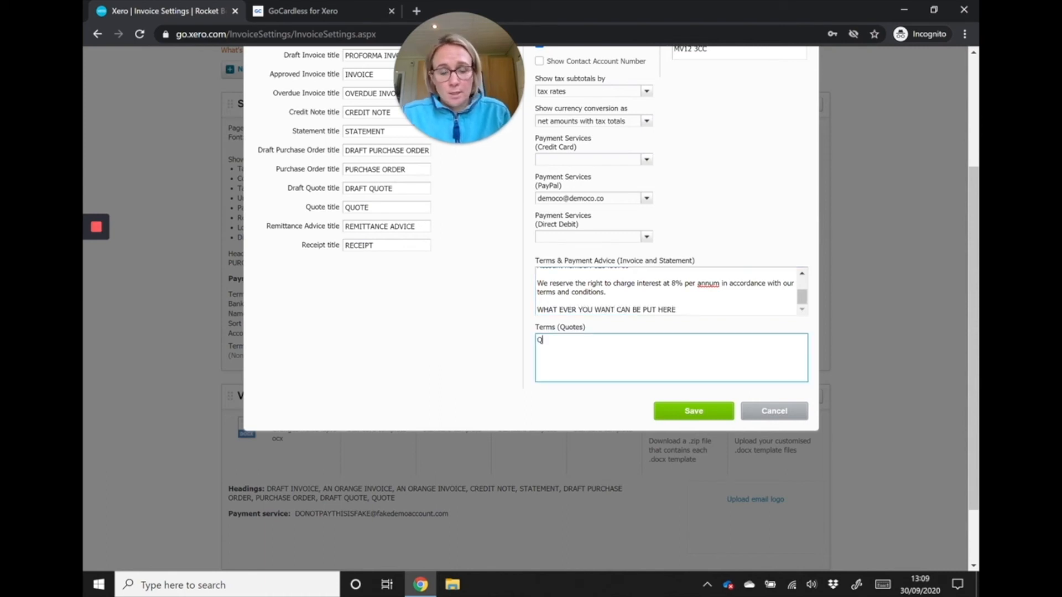
{"action": "type", "text": "Quote is valid within"}
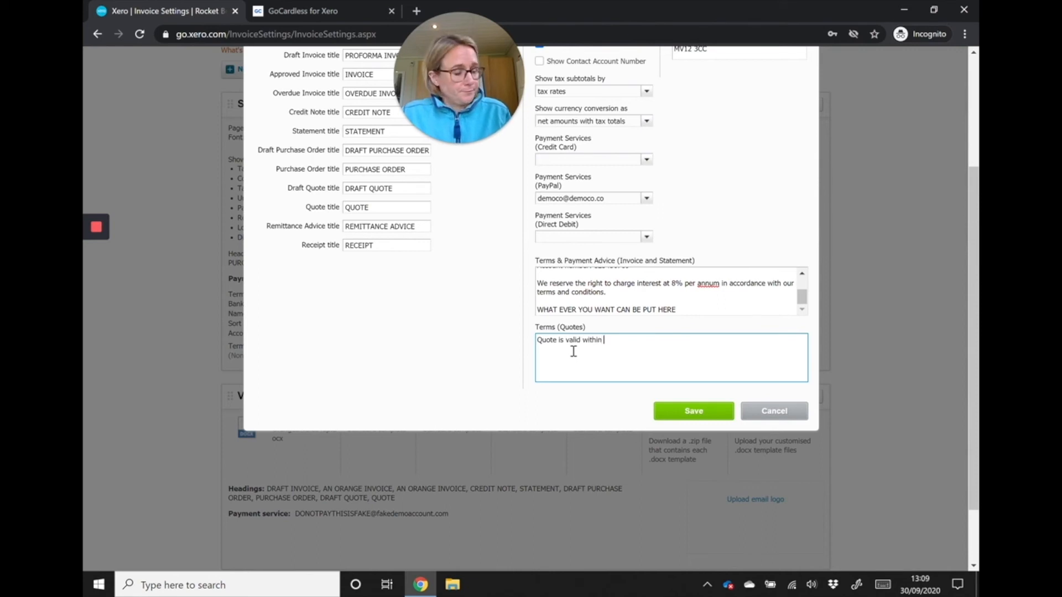
{"action": "key", "text": "BackSpace"}
{"action": "key", "text": "BackSpace"}
{"action": "key", "text": "BackSpace"}
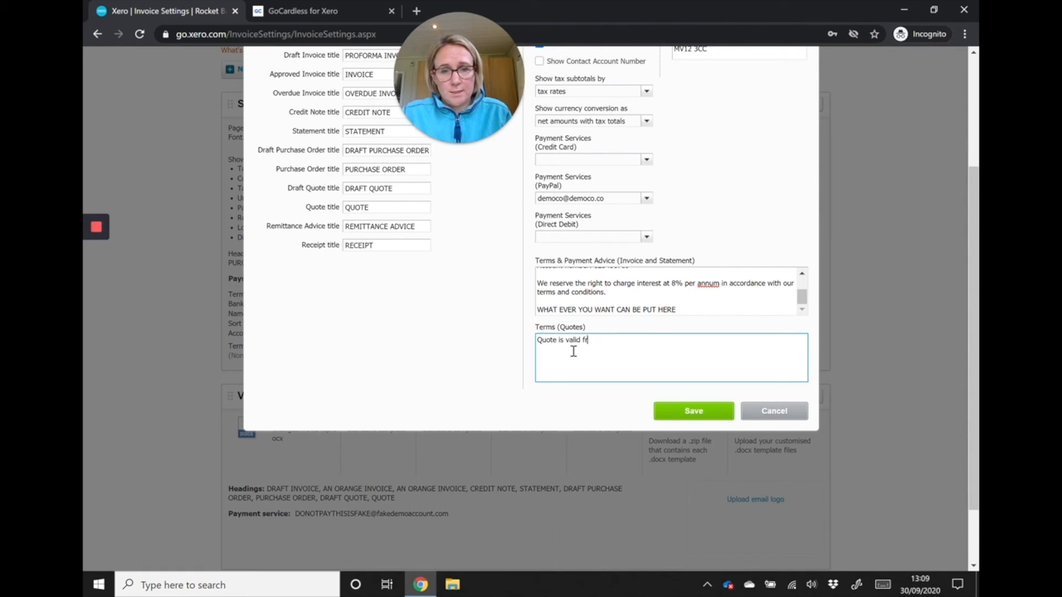
{"action": "type", "text": "for 3"}
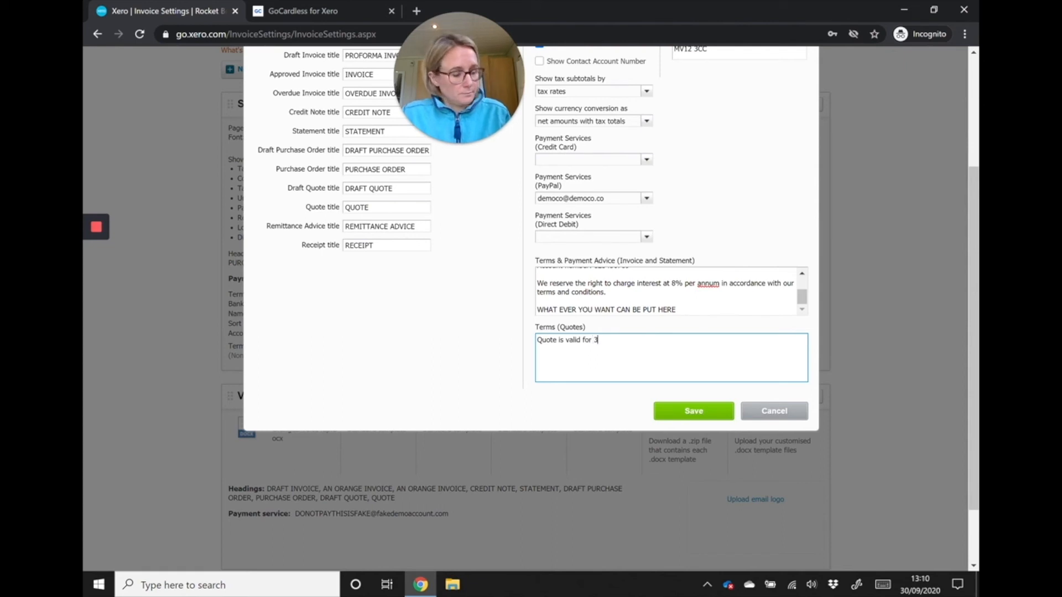
{"action": "type", "text": "0 days any ext"}
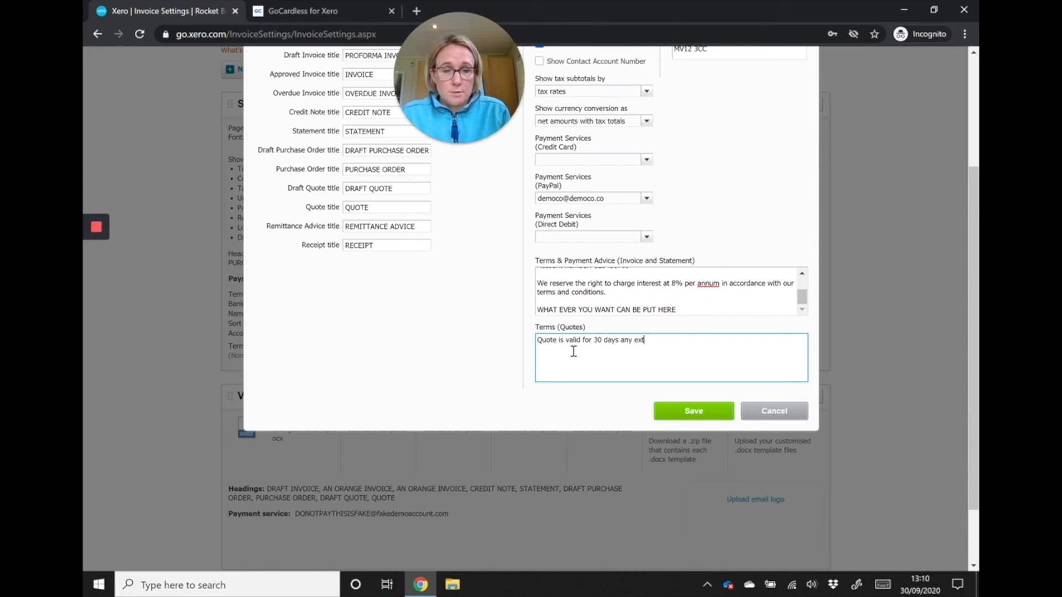
{"action": "type", "text": "ras b"}
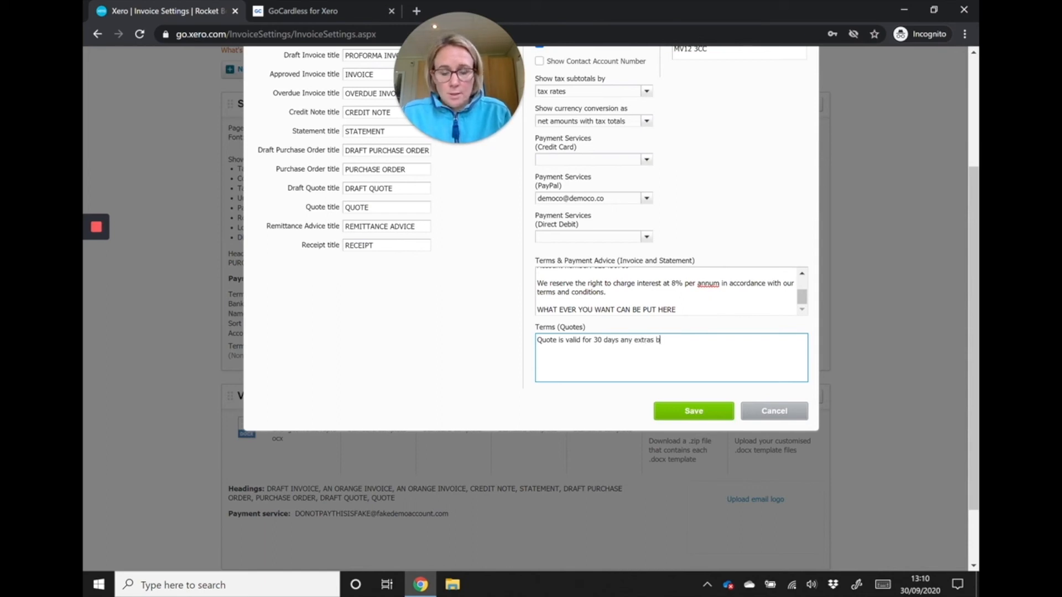
{"action": "key", "text": "BackSpace"}
{"action": "key", "text": "BackSpace"}
{"action": "key", "text": "BackSpace"}
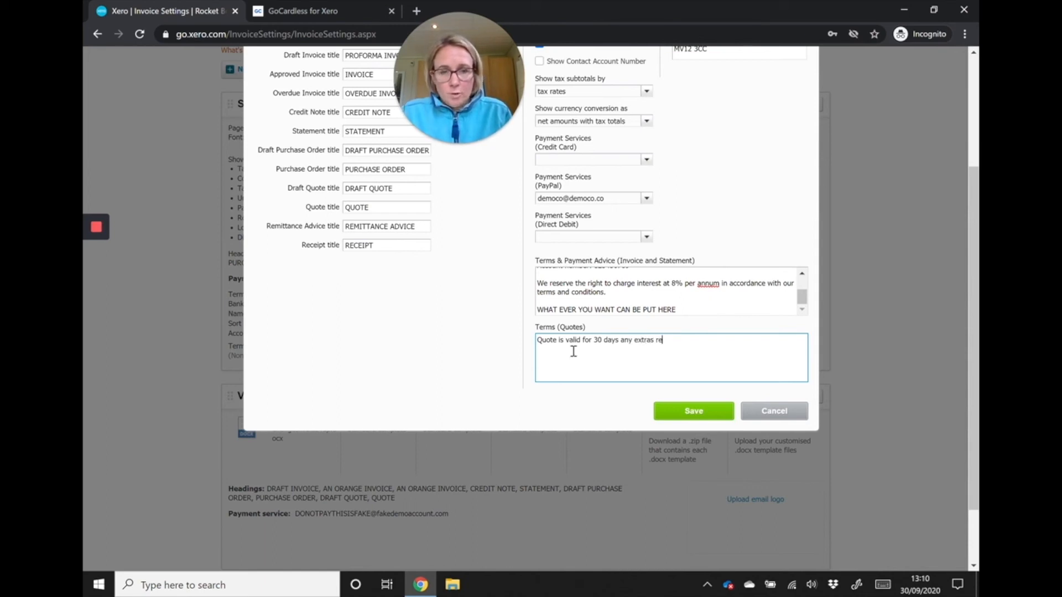
{"action": "type", "text": "requested a"}
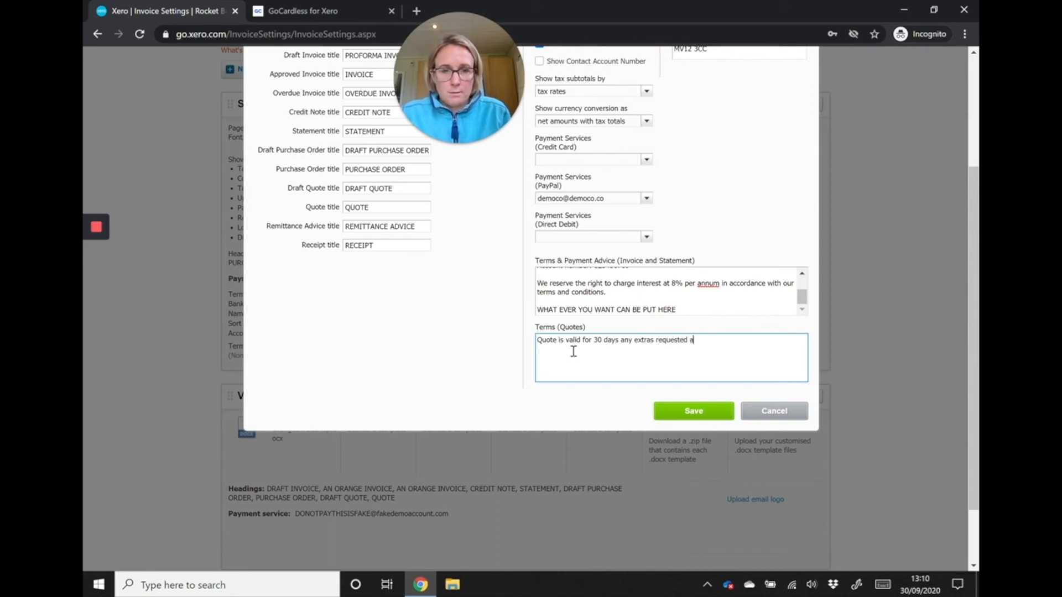
{"action": "type", "text": "fter acceptan"}
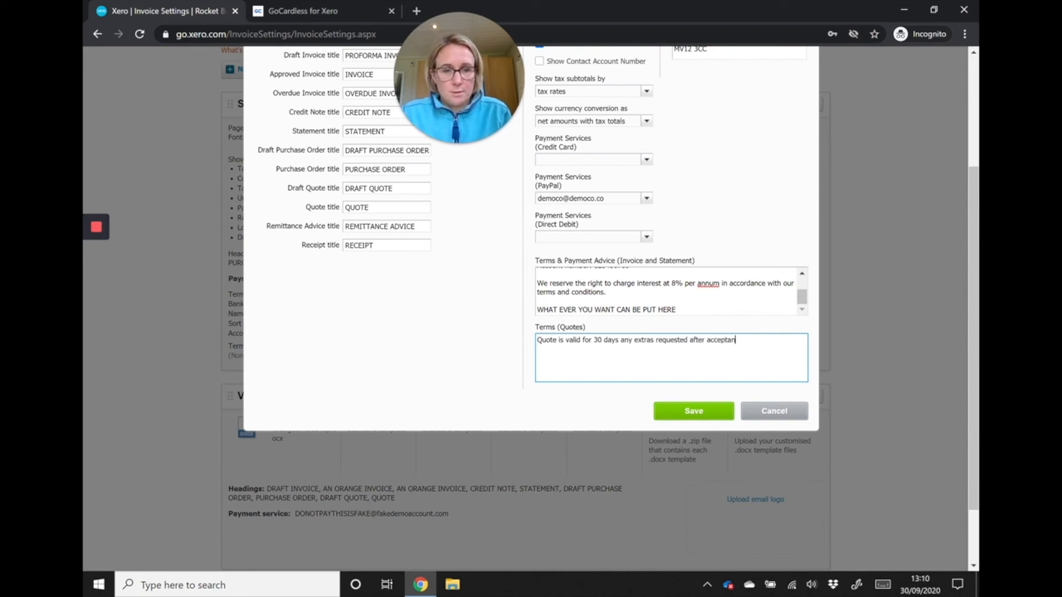
{"action": "type", "text": "ce will be billed."}
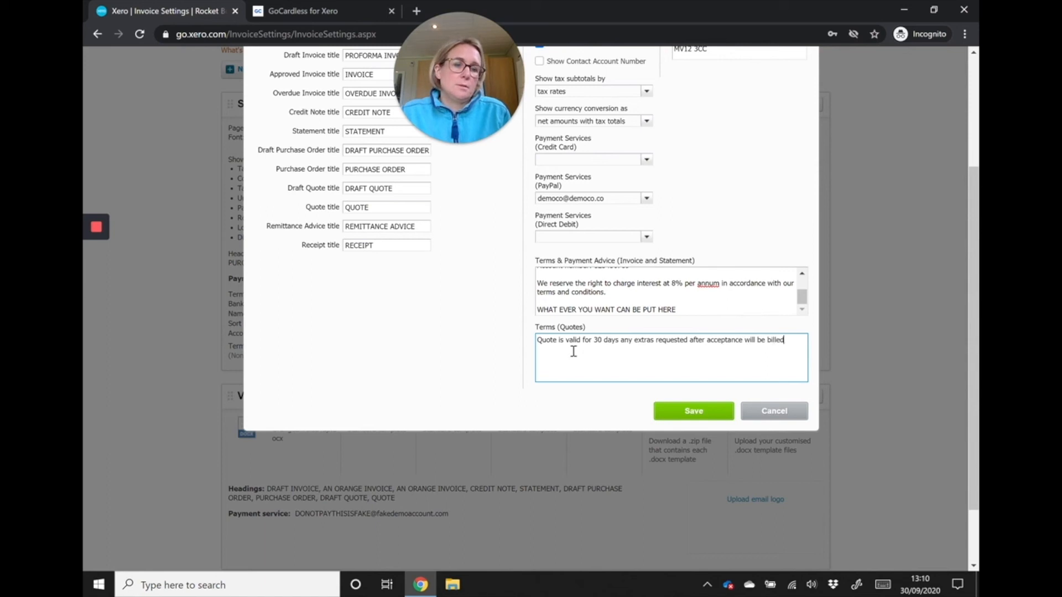
{"action": "left_click", "coordinate": [695, 411]}
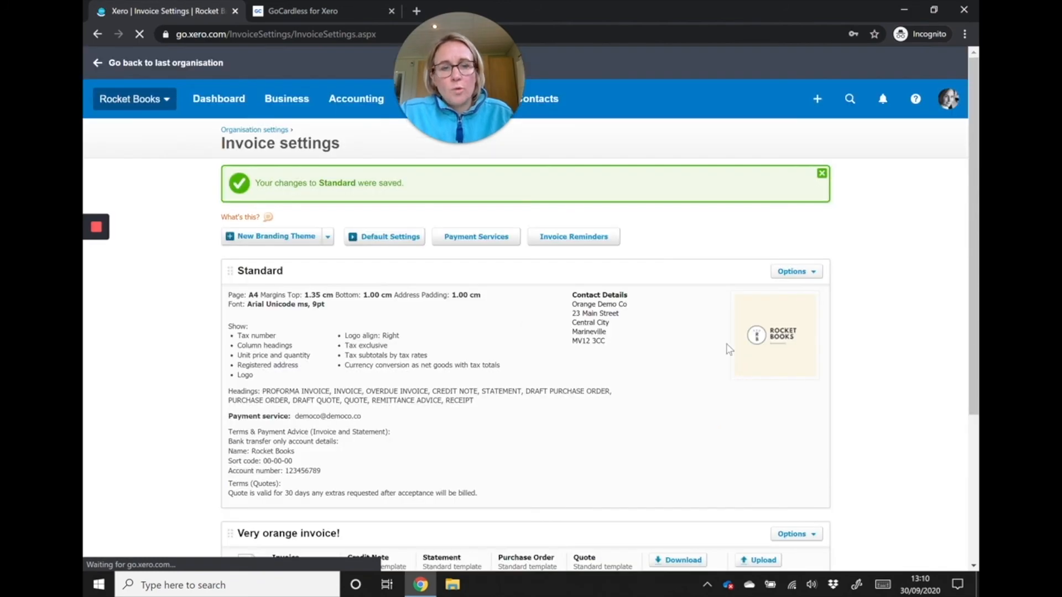
- Preview the Standard theme's invoice through to the payment terms in its footer, and close the preview
{"action": "left_click", "coordinate": [792, 278]}
{"action": "scroll", "coordinate": [791, 280], "scroll_direction": "down", "scroll_amount": 4}
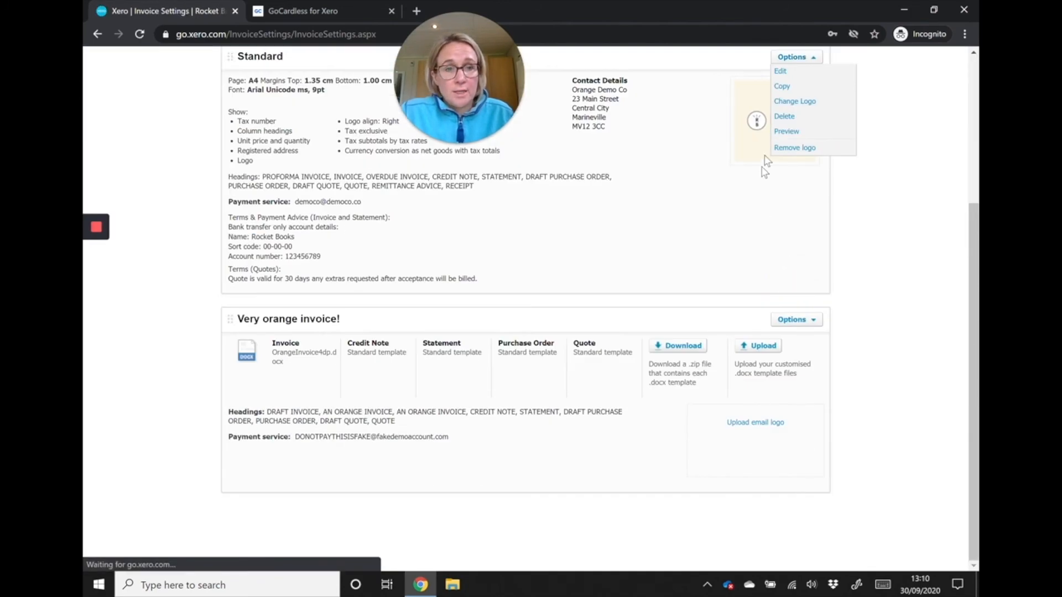
{"action": "left_click", "coordinate": [784, 134]}
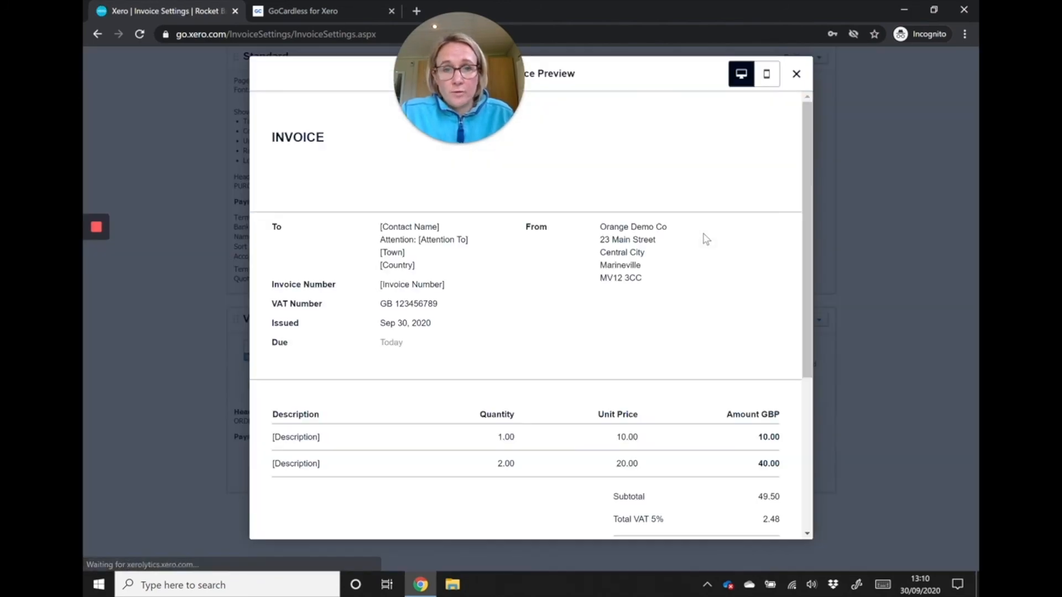
{"action": "scroll", "coordinate": [579, 288], "scroll_direction": "down", "scroll_amount": 5}
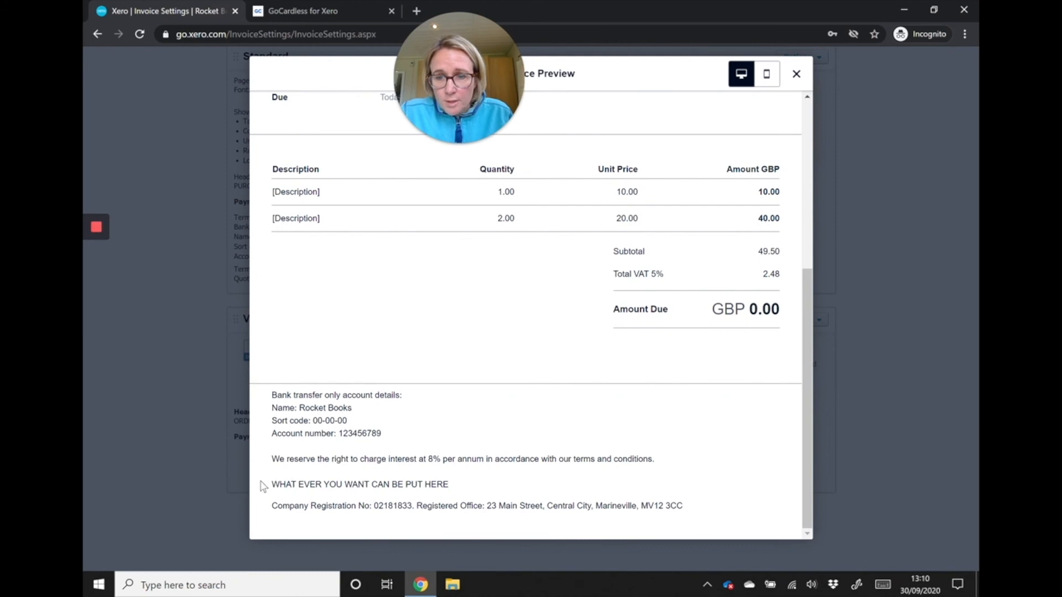
{"action": "left_click", "coordinate": [796, 74]}
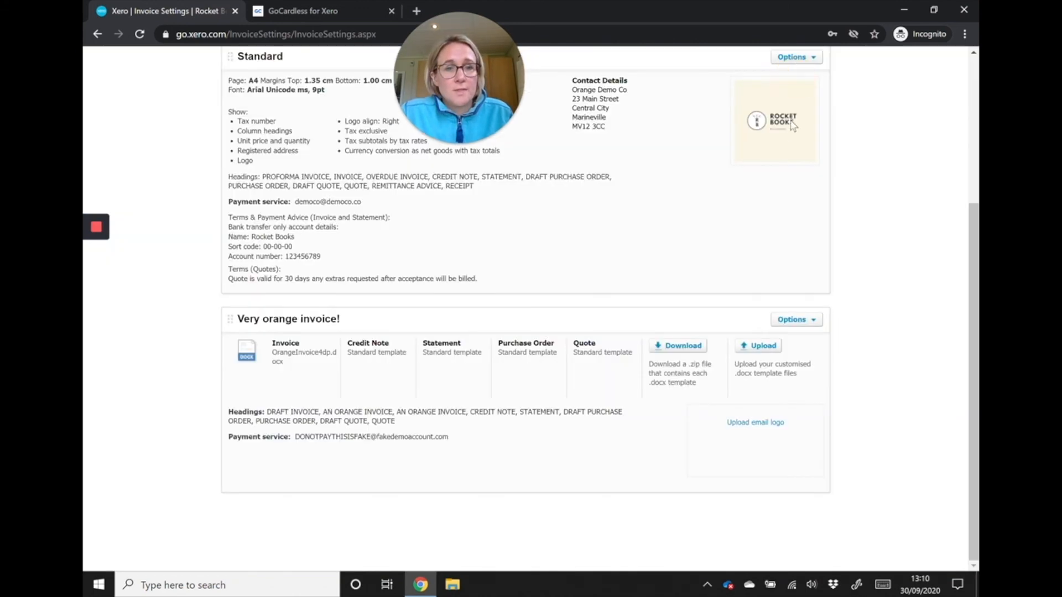
- Delete the "WHAT EVER YOU WANT CAN BE PUT HERE" line from the Standard theme's Terms & Payment Advice and save the theme
{"action": "scroll", "coordinate": [794, 69], "scroll_direction": "up", "scroll_amount": 1}
{"action": "left_click", "coordinate": [794, 72]}
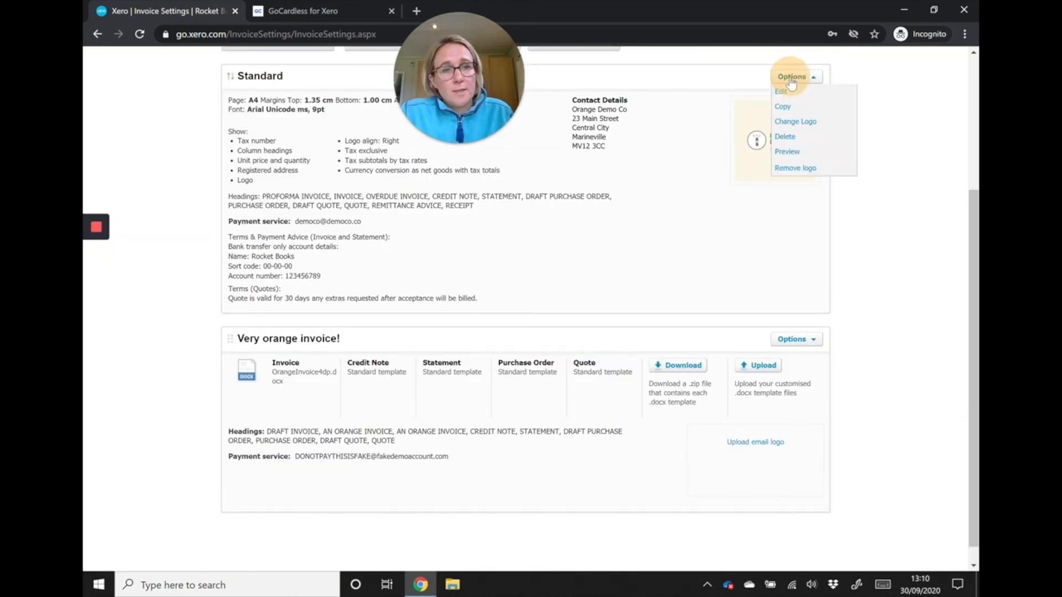
{"action": "left_click", "coordinate": [798, 93]}
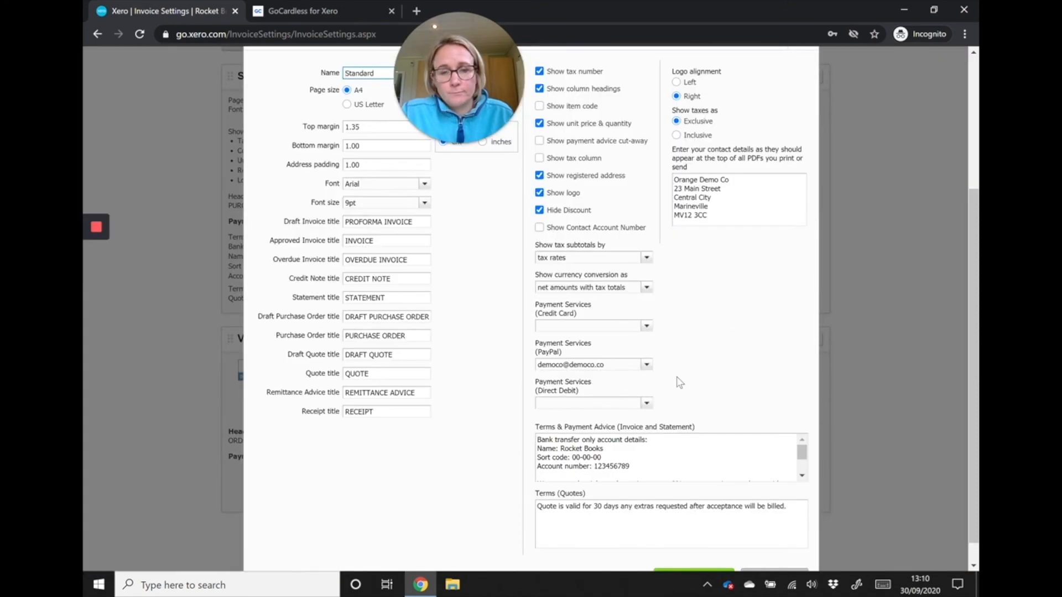
{"action": "scroll", "coordinate": [675, 387], "scroll_direction": "down", "scroll_amount": 1}
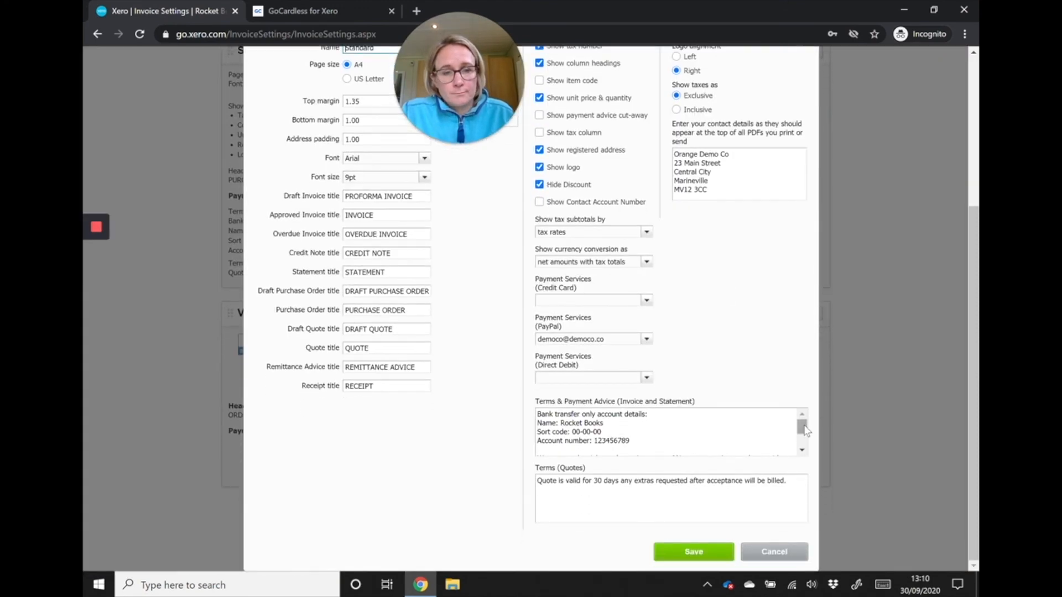
{"action": "left_click_drag", "start_coordinate": [801, 429], "coordinate": [800, 441]}
{"action": "left_click_drag", "start_coordinate": [677, 450], "coordinate": [520, 451]}
{"action": "key", "text": "BackSpace"}
{"action": "key", "text": "BackSpace"}
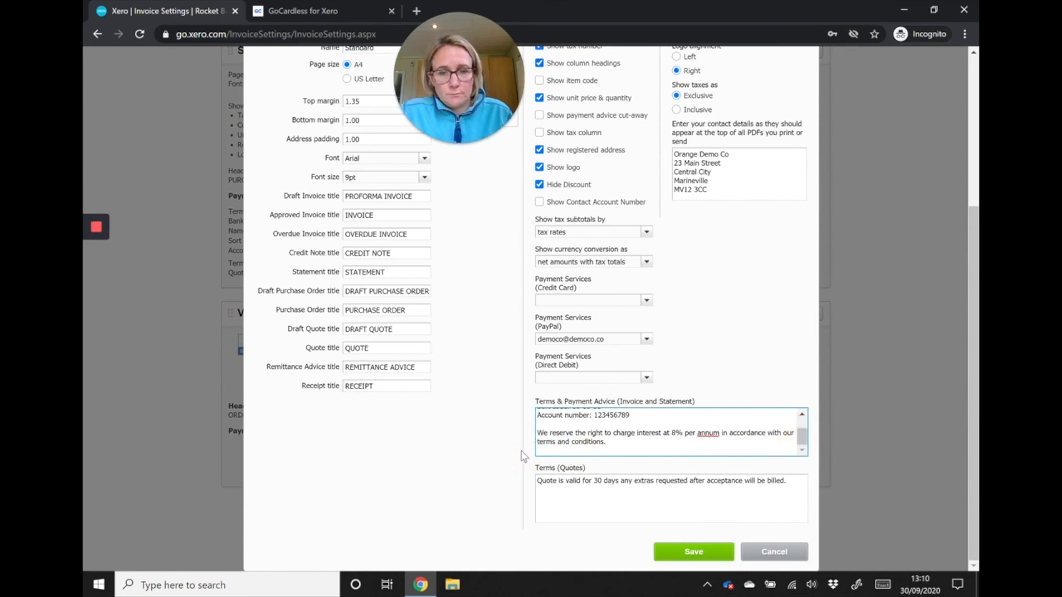
{"action": "left_click", "coordinate": [690, 551]}
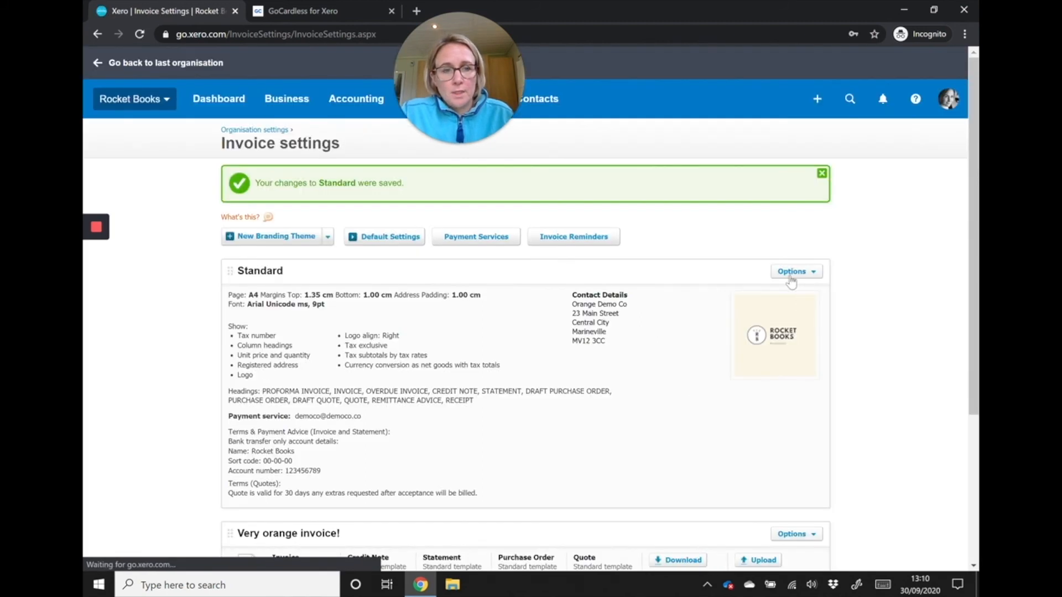
- Preview the Standard invoice again to check the shortened Terms & Payment Advice, and close the preview
{"action": "left_click", "coordinate": [796, 271]}
{"action": "left_click", "coordinate": [802, 344]}
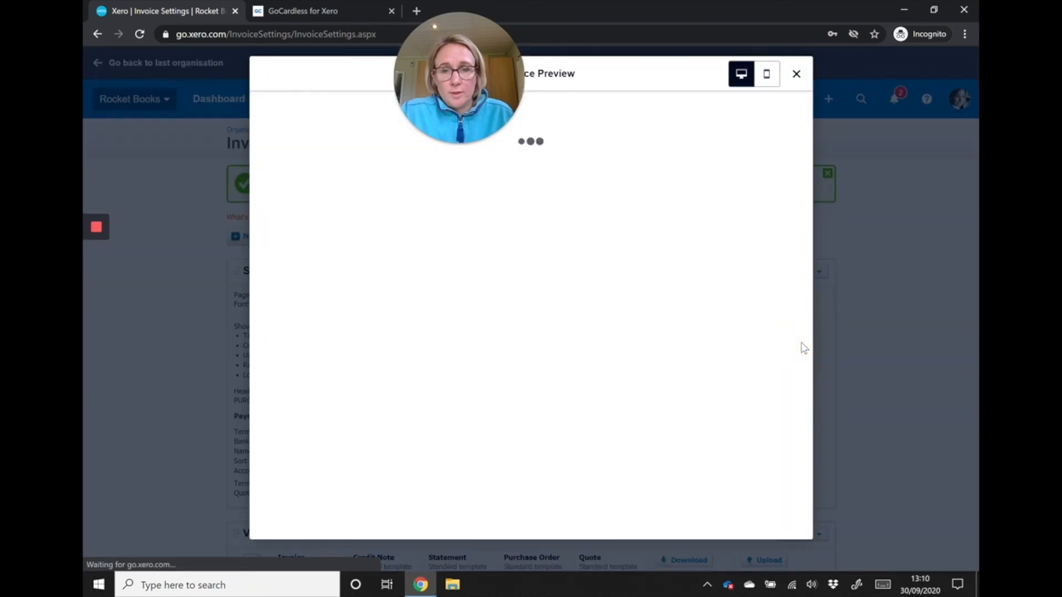
{"action": "scroll", "coordinate": [658, 299], "scroll_direction": "down", "scroll_amount": 3}
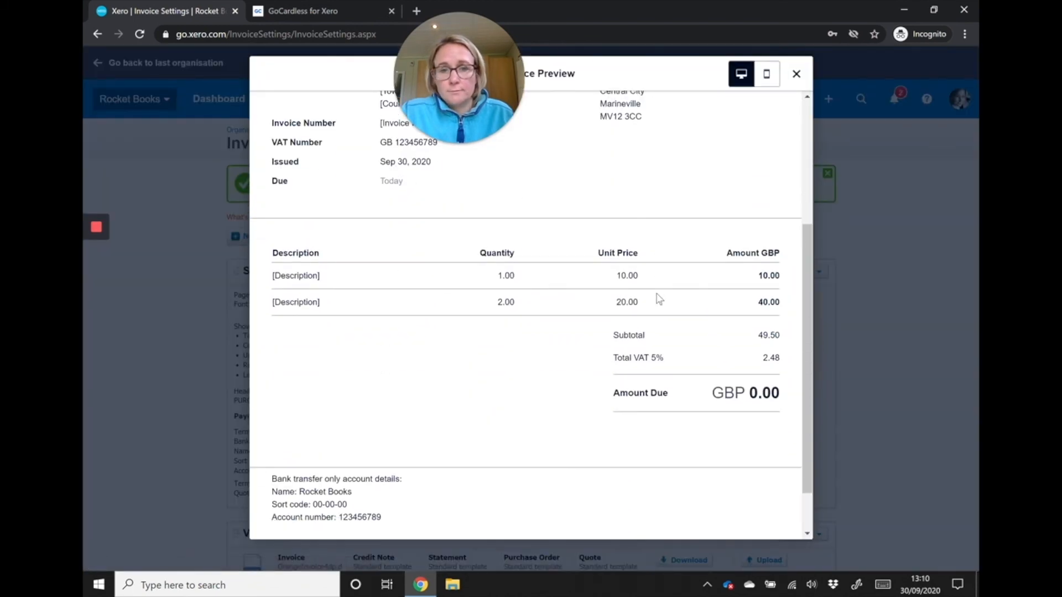
{"action": "left_click", "coordinate": [796, 75]}
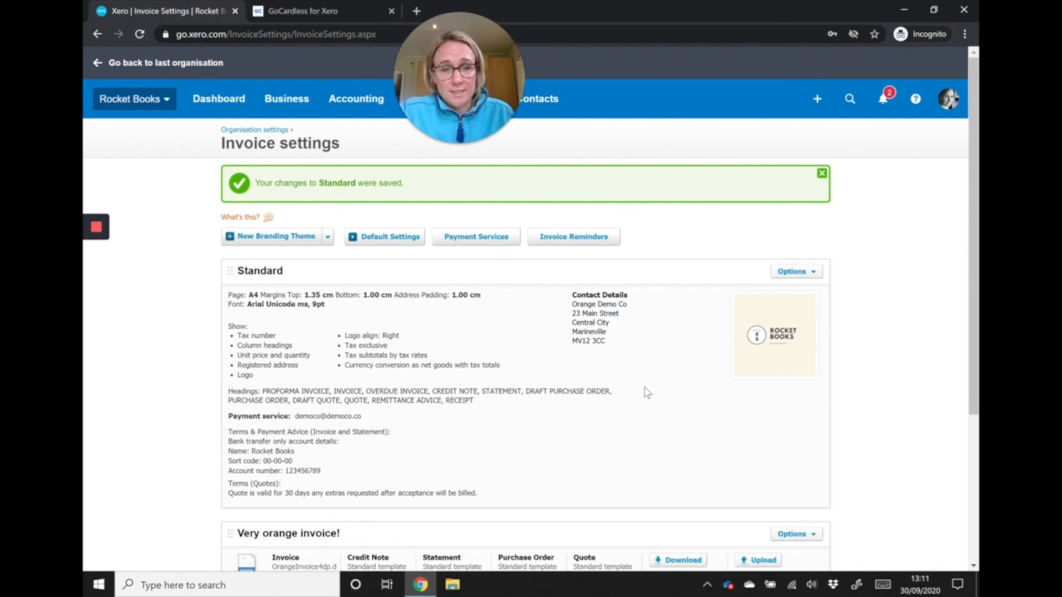
- Copy the Standard branding theme to a new theme titled "Go Cardless"
{"action": "left_click", "coordinate": [791, 272]}
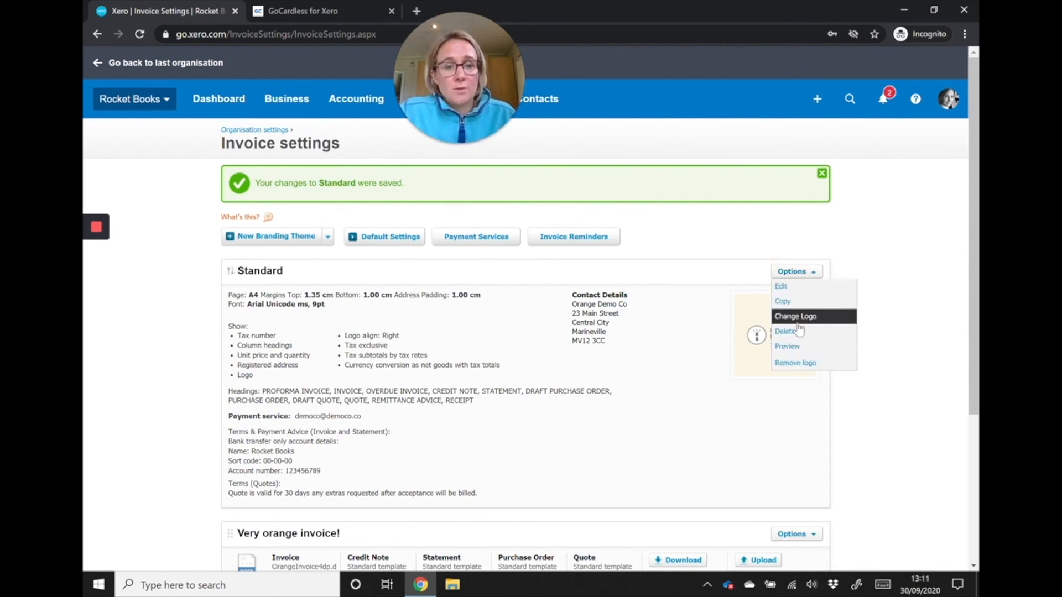
{"action": "left_click", "coordinate": [811, 302]}
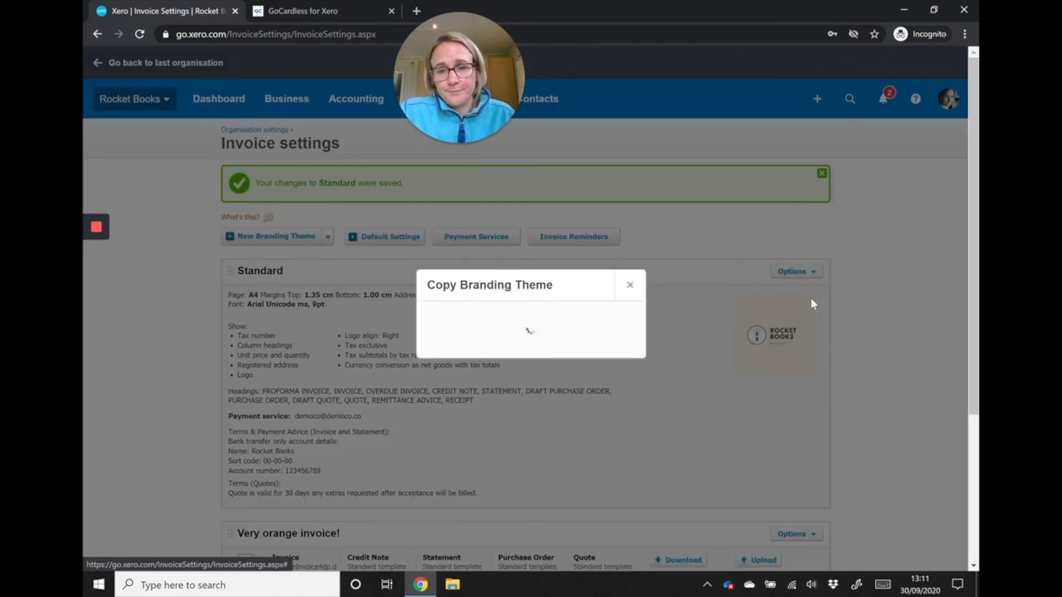
{"action": "left_click", "coordinate": [454, 327]}
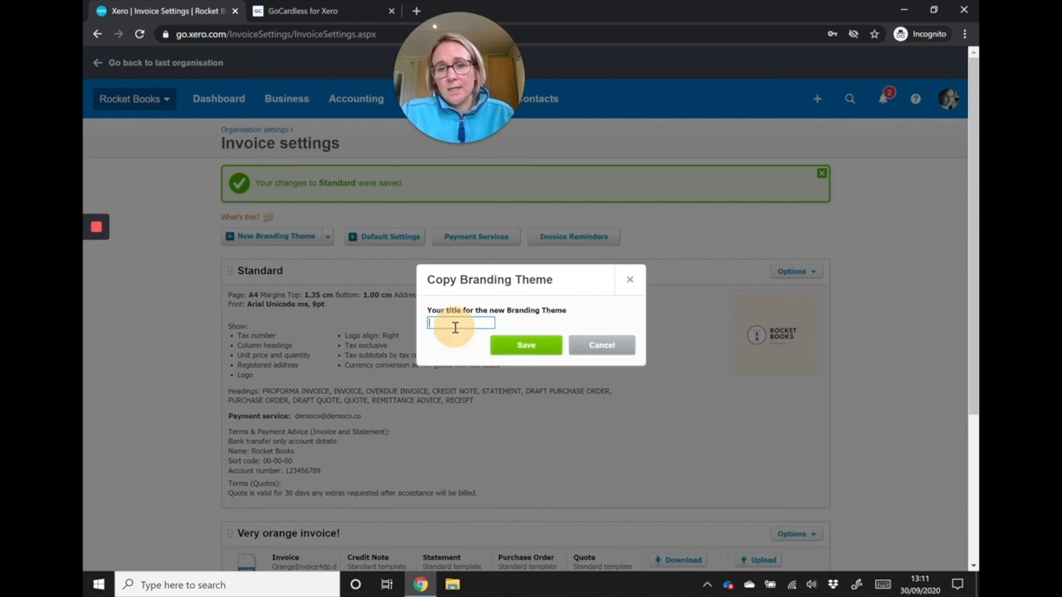
{"action": "type", "text": "Go Cardless"}
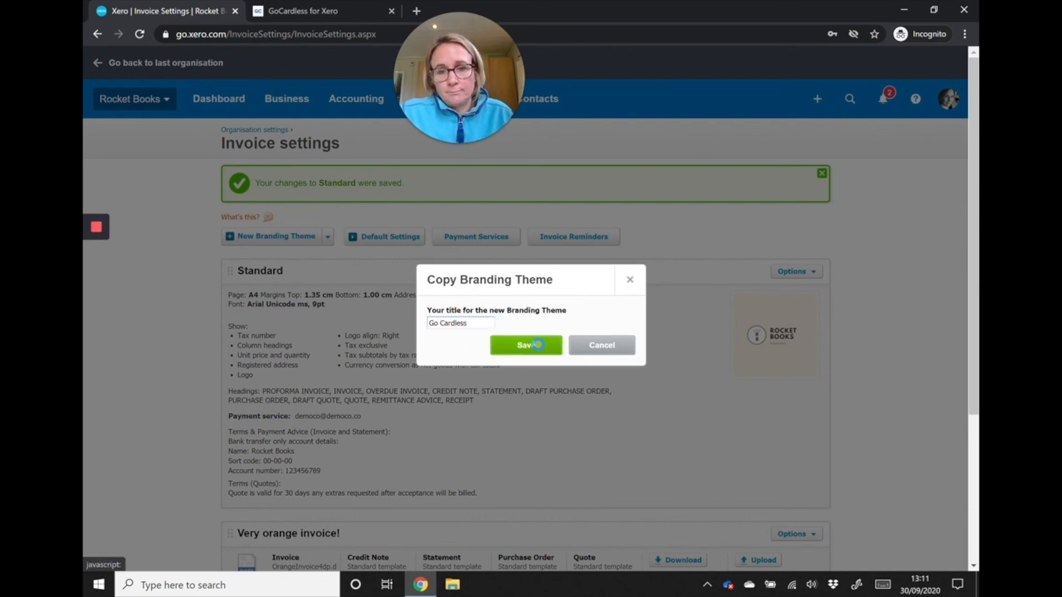
{"action": "left_click", "coordinate": [525, 345]}
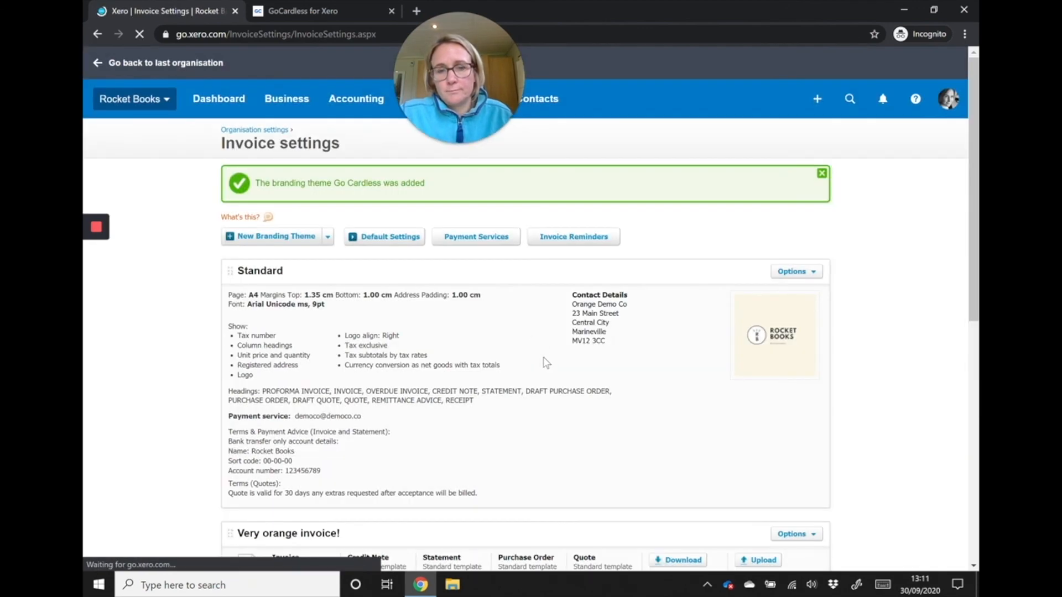
{"action": "scroll", "coordinate": [541, 387], "scroll_direction": "down", "scroll_amount": 8}
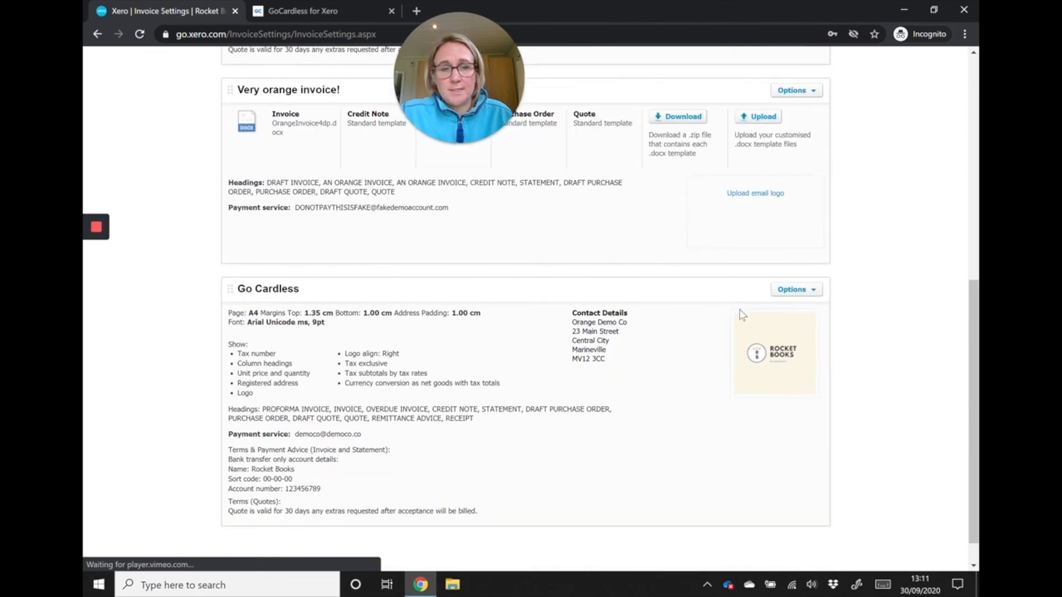
- Open the Go Cardless branding theme for editing and clear all text from its Terms & Payment Advice
{"action": "left_click", "coordinate": [802, 289]}
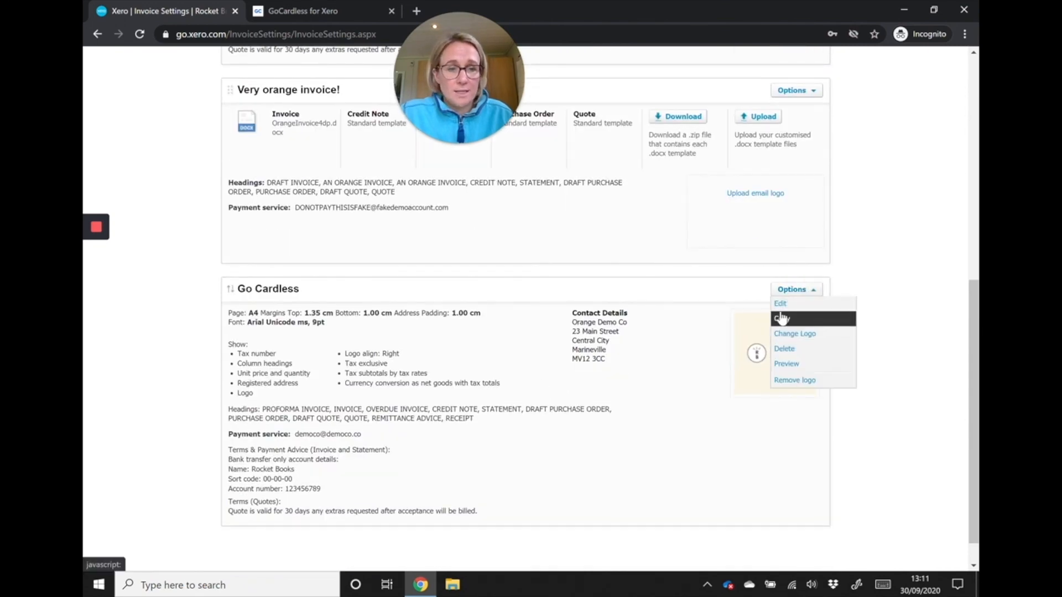
{"action": "left_click", "coordinate": [782, 306]}
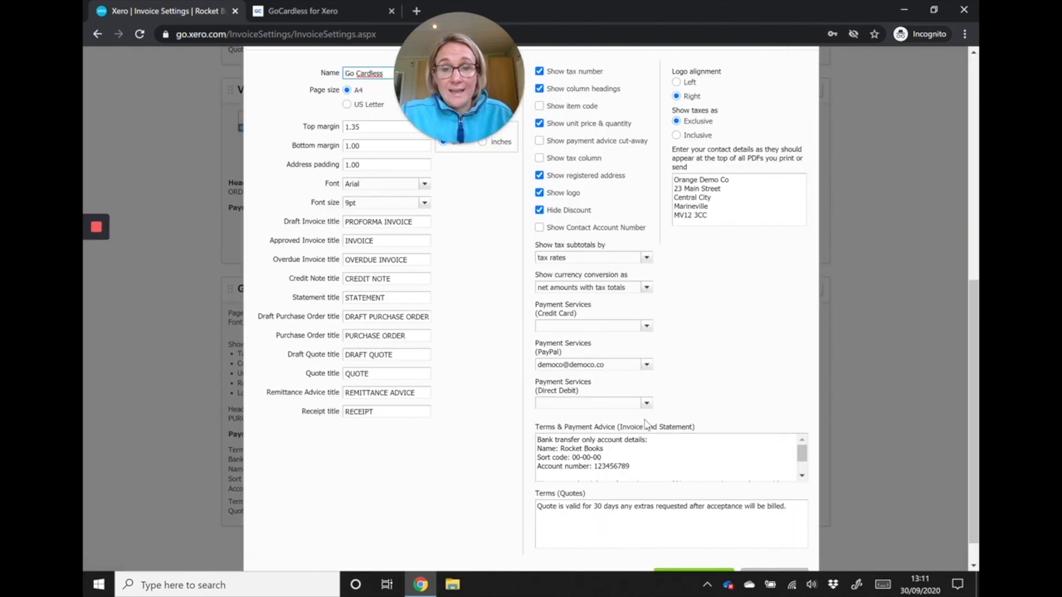
{"action": "left_click_drag", "start_coordinate": [659, 477], "coordinate": [509, 438]}
{"action": "type", "text": "We reserve the right to charge interest at 8% per annum in accordance with our terms and conditions."}
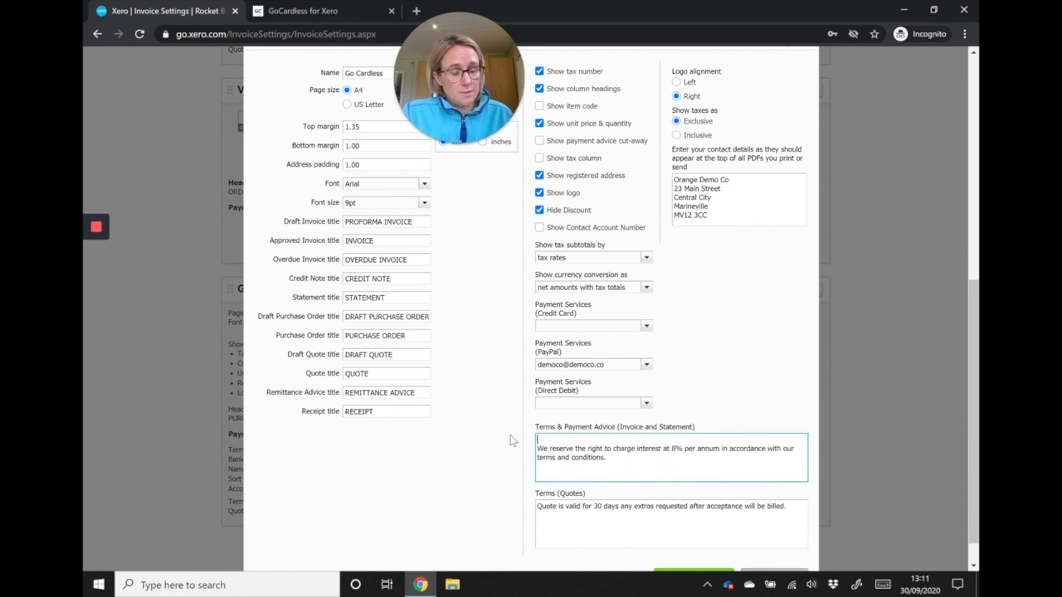
{"action": "key", "text": "ctrl+Home"}
{"action": "key", "text": "Delete"}
{"action": "key", "text": "Delete"}
{"action": "key", "text": "Delete"}
{"action": "key", "text": "Delete"}
{"action": "key", "text": "Delete"}
{"action": "key", "text": "Delete"}
{"action": "key", "text": "Delete"}
{"action": "key", "text": "Delete"}
{"action": "key", "text": "Delete"}
{"action": "key", "text": "Delete"}
{"action": "key", "text": "Delete"}
{"action": "key", "text": "Delete"}
{"action": "key", "text": "Delete"}
{"action": "key", "text": "Delete"}
{"action": "key", "text": "Delete"}
{"action": "key", "text": "Delete"}
{"action": "key", "text": "Delete"}
{"action": "key", "text": "Delete"}
{"action": "key", "text": "Delete"}
{"action": "key", "text": "Delete"}
{"action": "key", "text": "Delete"}
{"action": "key", "text": "Delete"}
{"action": "key", "text": "Delete"}
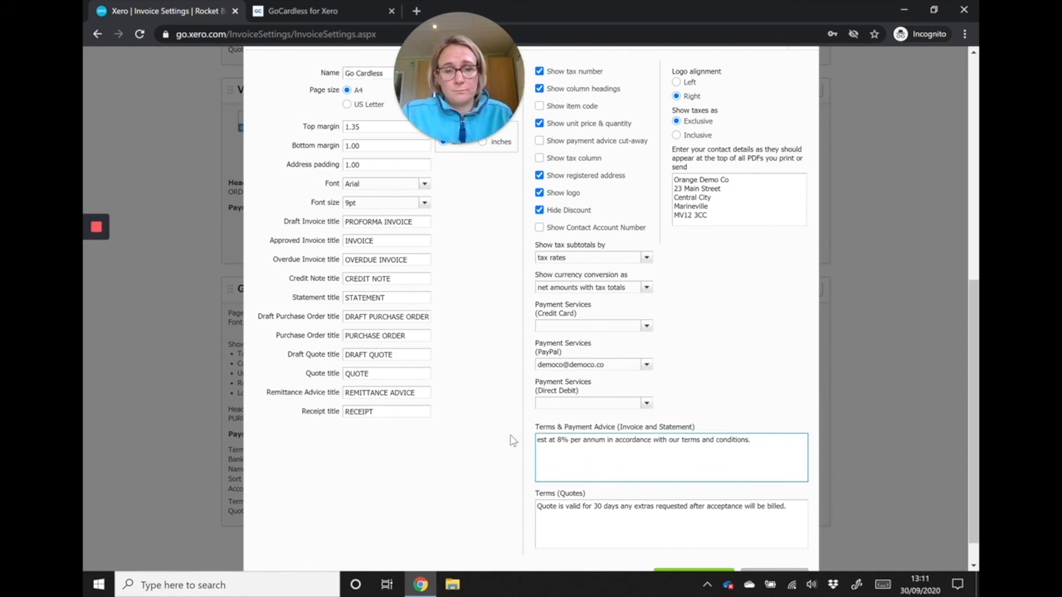
{"action": "key", "text": "Delete"}
{"action": "key", "text": "Delete"}
{"action": "key", "text": "Delete"}
{"action": "key", "text": "Delete"}
{"action": "key", "text": "Delete"}
{"action": "key", "text": "Delete"}
{"action": "key", "text": "Delete"}
{"action": "key", "text": "Delete"}
{"action": "key", "text": "Delete"}
{"action": "key", "text": "Delete"}
{"action": "key", "text": "Delete"}
{"action": "key", "text": "Delete"}
{"action": "key", "text": "Delete"}
{"action": "key", "text": "Delete"}
{"action": "key", "text": "Delete"}
{"action": "key", "text": "Delete"}
{"action": "key", "text": "Delete"}
{"action": "key", "text": "Delete"}
{"action": "key", "text": "Delete"}
{"action": "key", "text": "Delete"}
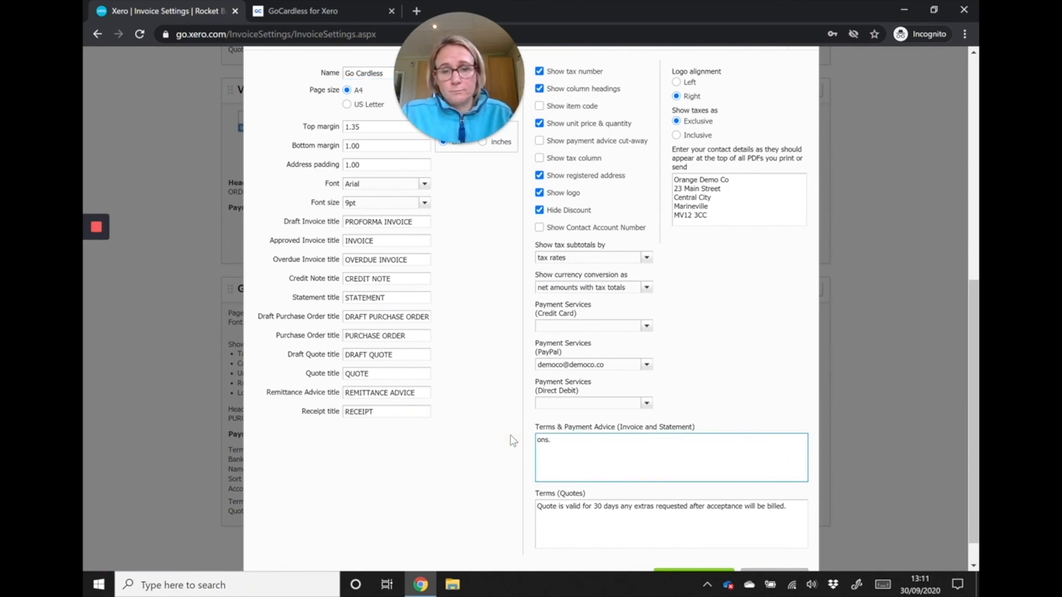
- Enter "Payment to be taken via Go Cardless" as the Go Cardless theme's Terms & Payment Advice
{"action": "type", "text": "PAYEM"}
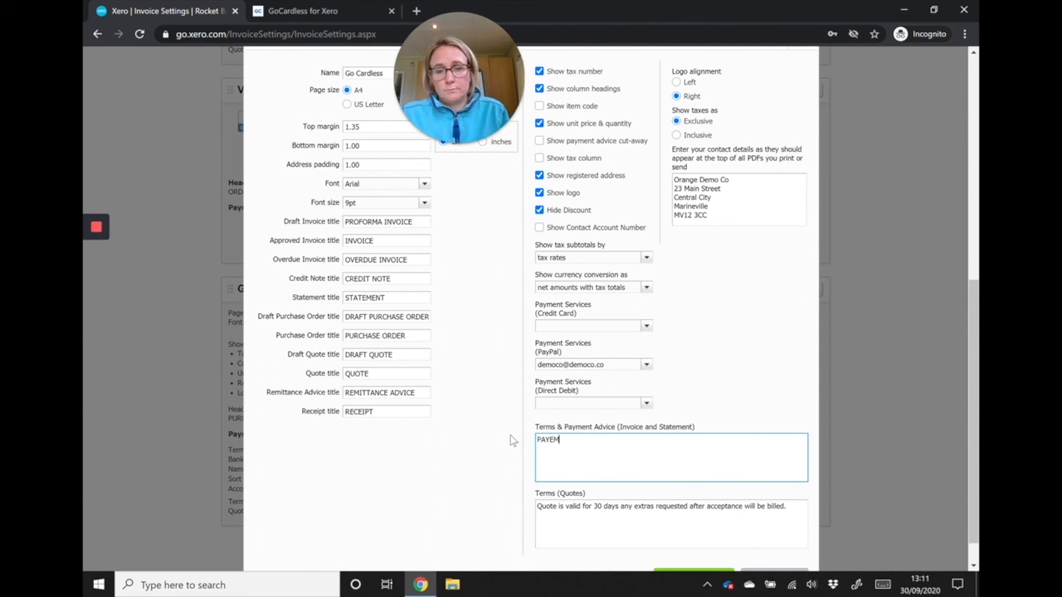
{"action": "key", "text": "BackSpace"}
{"action": "key", "text": "BackSpace"}
{"action": "key", "text": "BackSpace"}
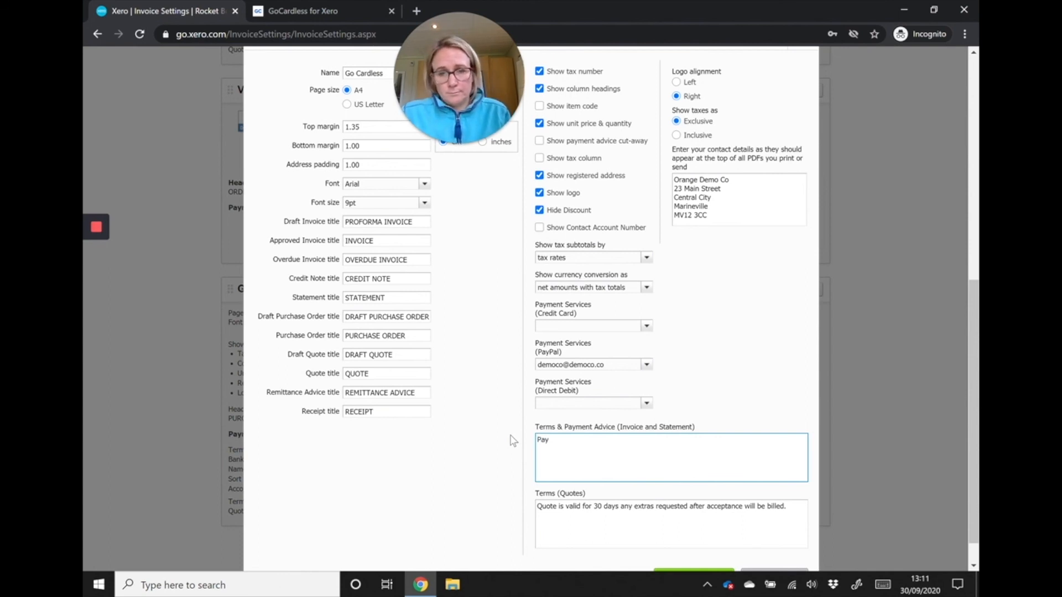
{"action": "type", "text": "yment to be taken via"}
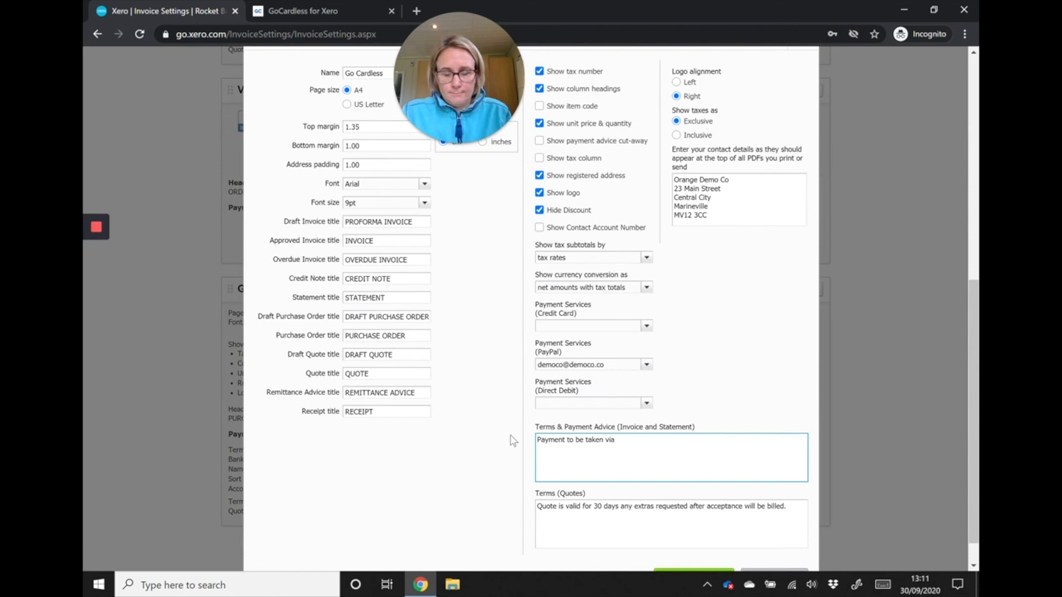
{"action": "type", "text": "rdless"}
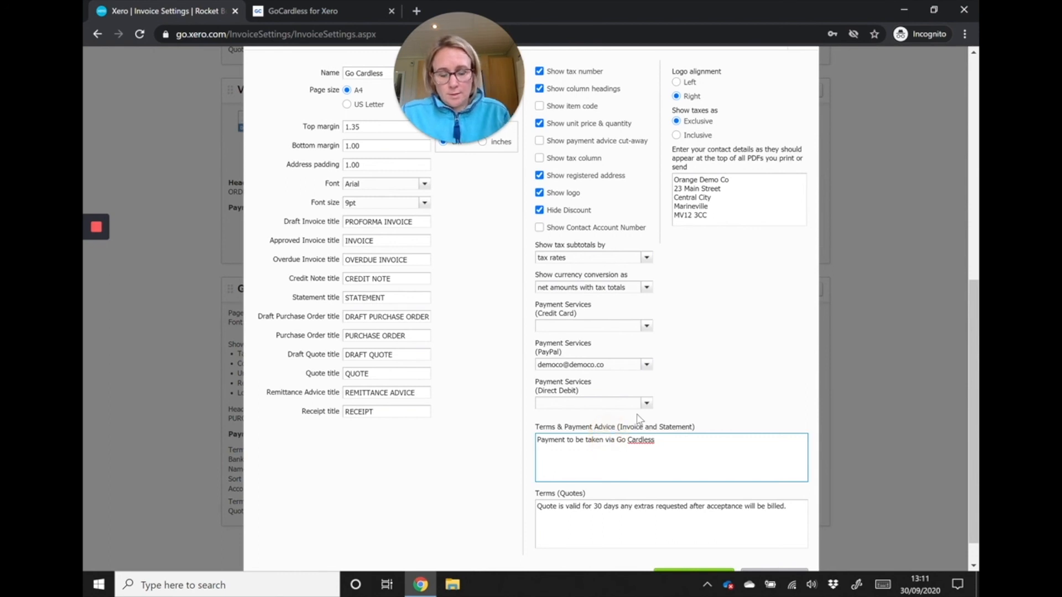
{"action": "type", "text": "by direct de"}
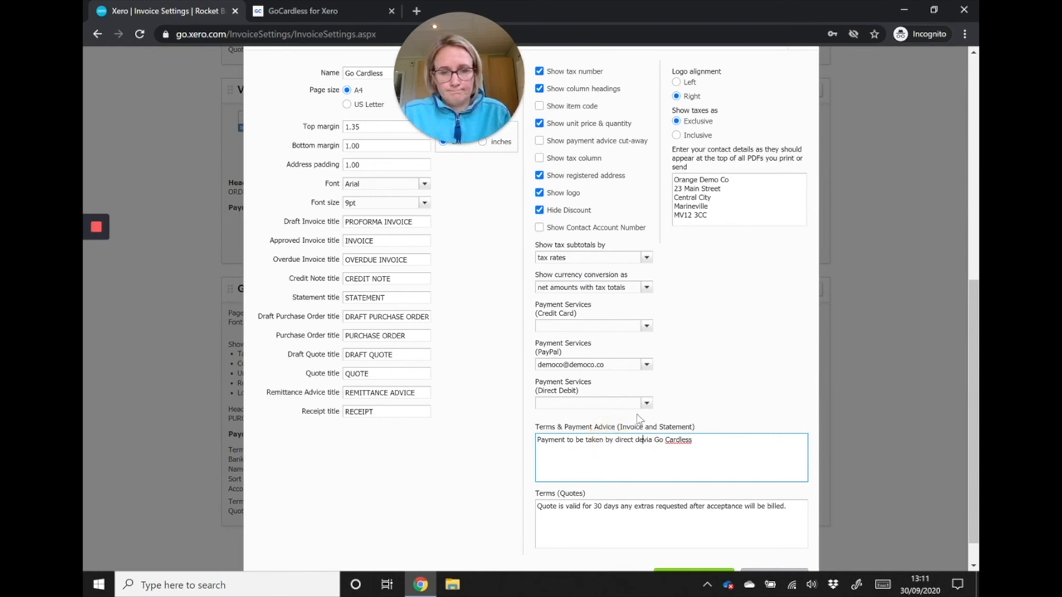
{"action": "type", "text": "bit"}
- Insert "by direct debit" before "via Go Cardless" in the Terms & Payment Advice and save the theme
{"action": "scroll", "coordinate": [640, 418], "scroll_direction": "down", "scroll_amount": 1}
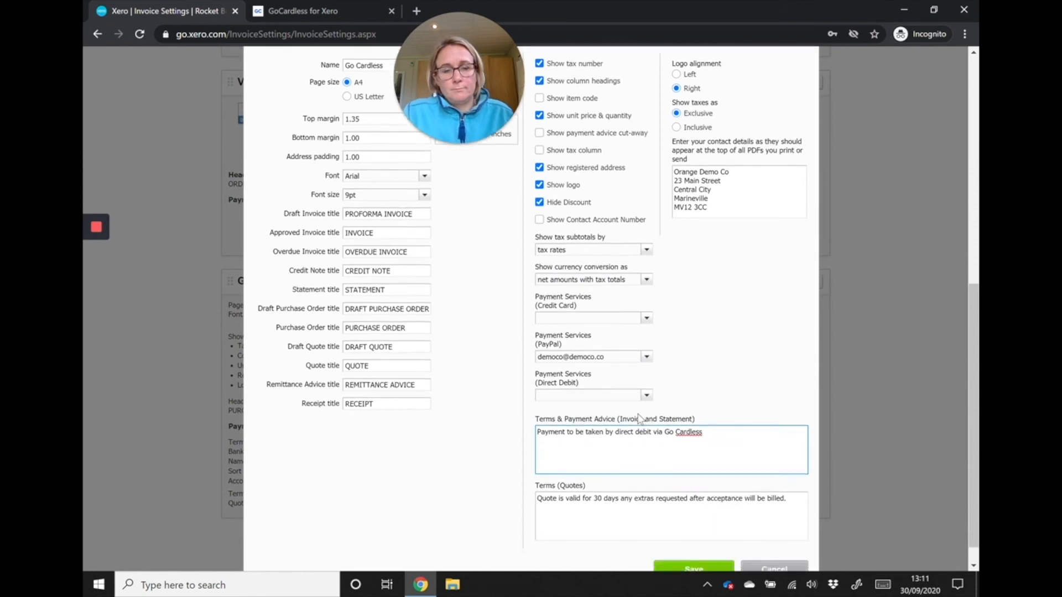
{"action": "left_click", "coordinate": [697, 542]}
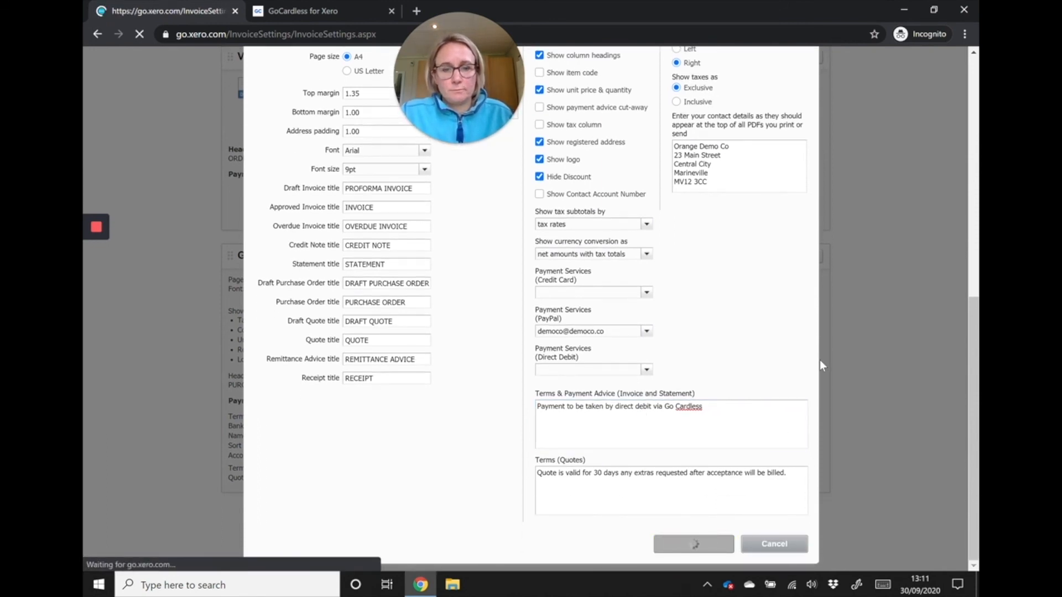
{"action": "scroll", "coordinate": [760, 365], "scroll_direction": "down", "scroll_amount": 8}
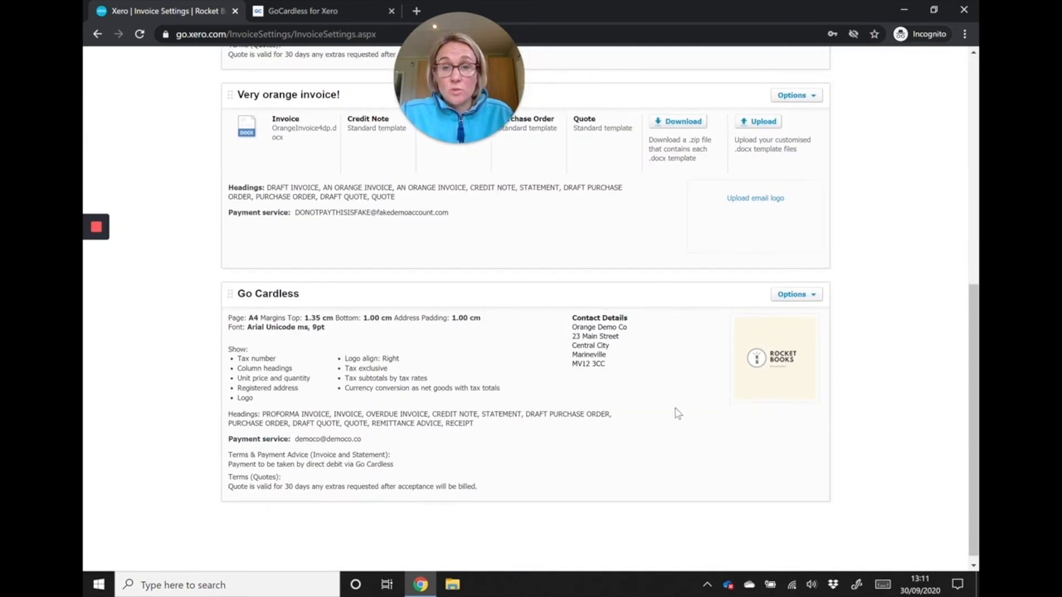
{"action": "scroll", "coordinate": [678, 413], "scroll_direction": "up", "scroll_amount": 8}
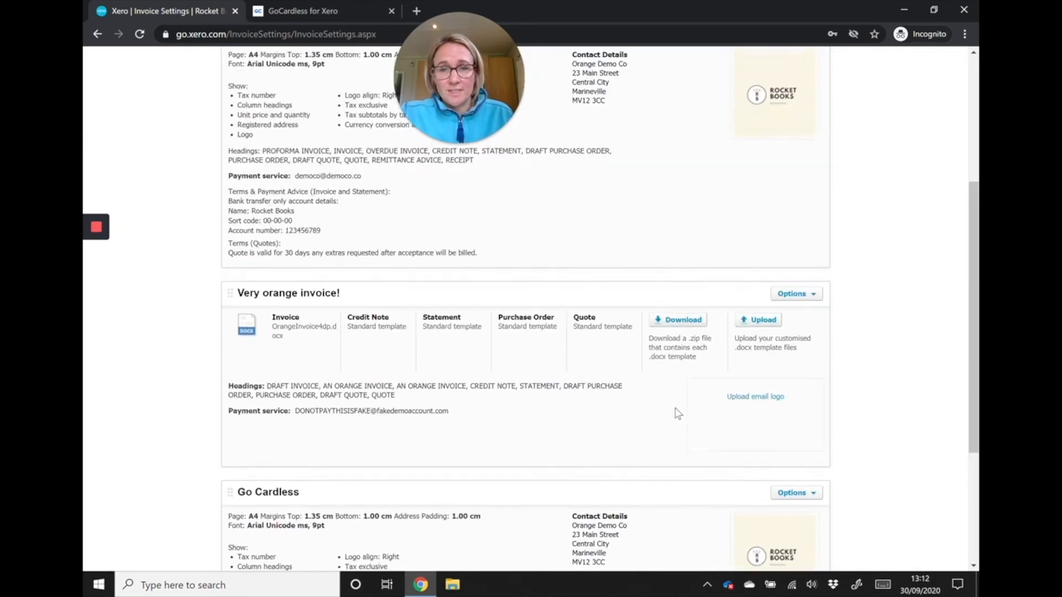